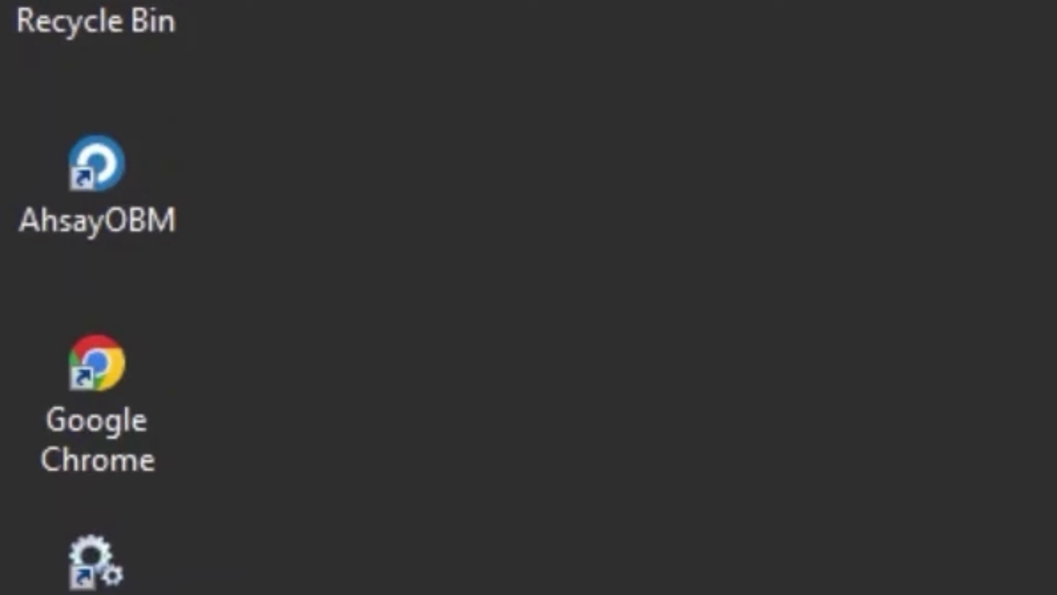
Launch AhsayOBM, log in with the account password, and open Backup Sets.
double_click(119, 165)
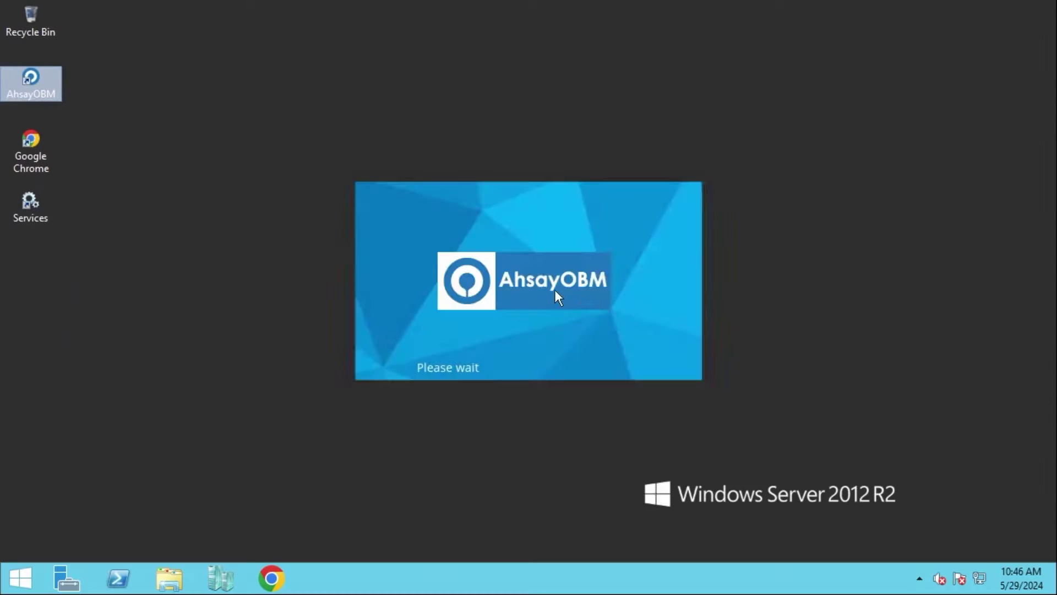
click(468, 357)
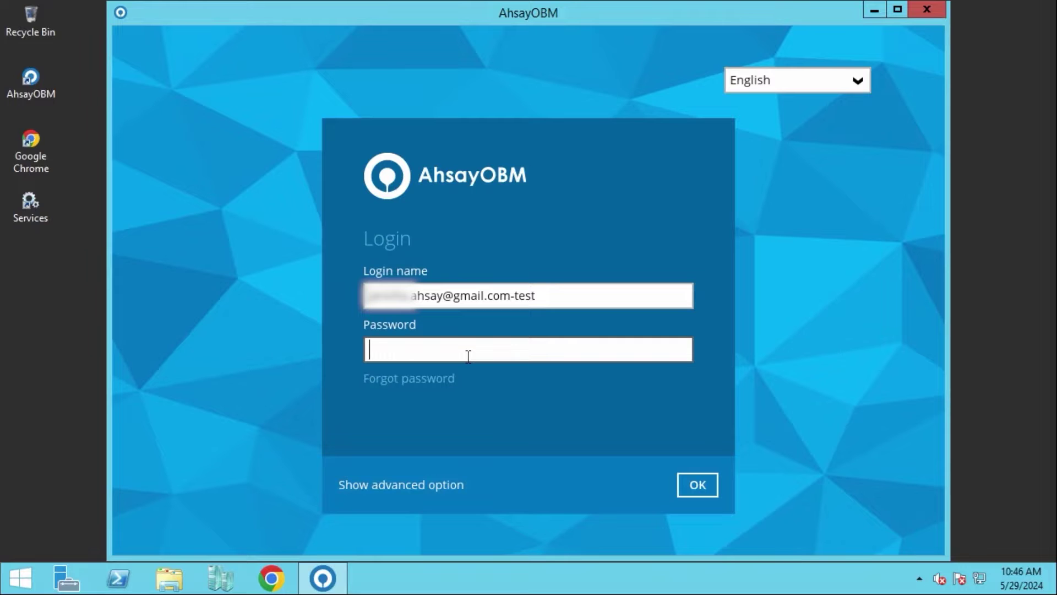
text(*****)
key(Return)
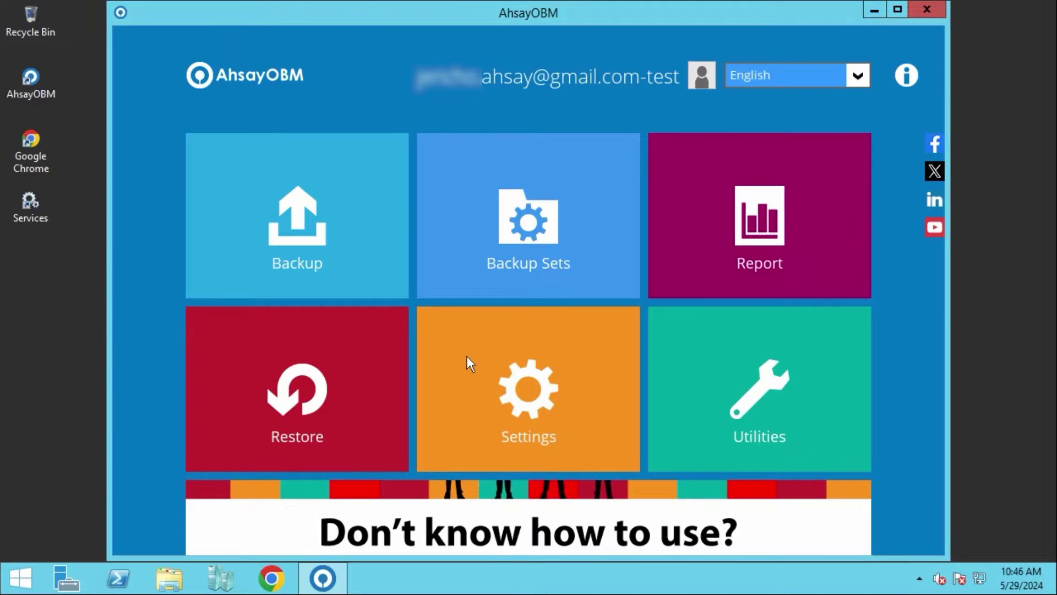
click(542, 203)
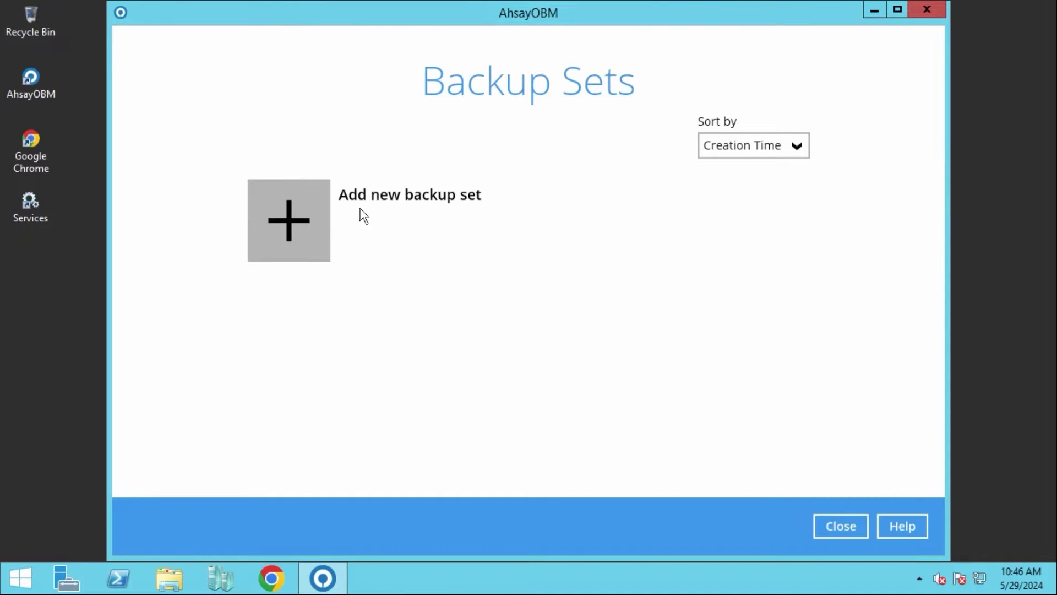
Create backup set 'MS Hyper-V Backup Test' of type MS Hyper-V Backup for Hyper-V Server 2012 R2.
click(310, 231)
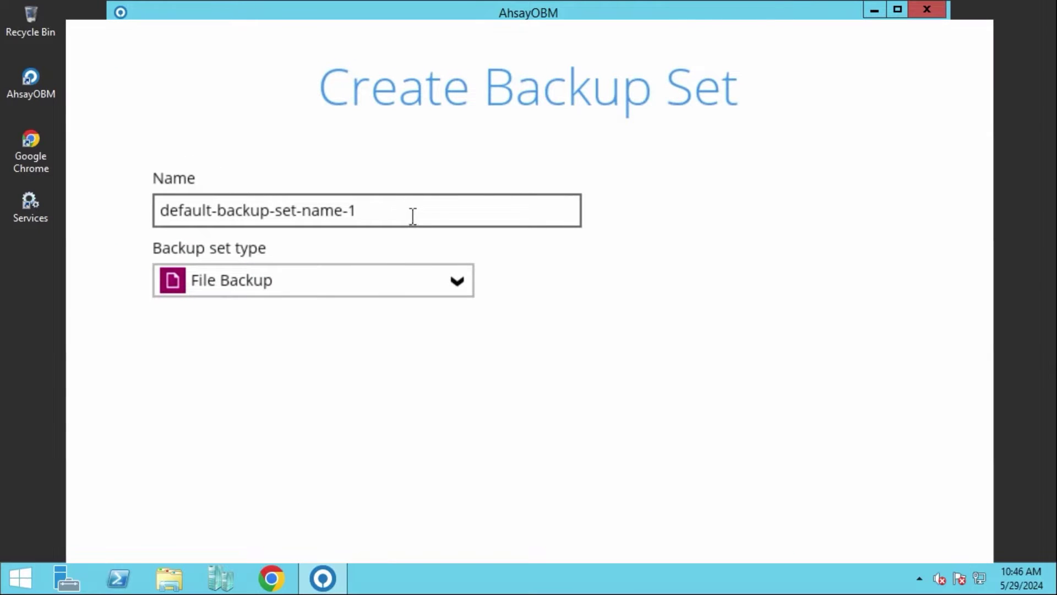
click(413, 216)
key(ctrl+a)
text(MS Hyper-V )
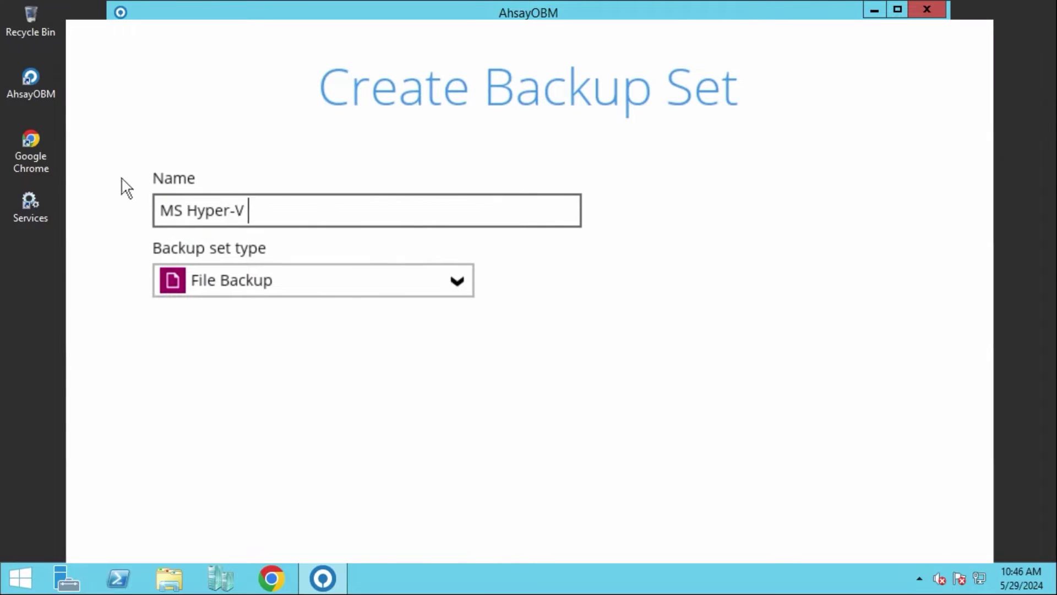
text(Backup Test)
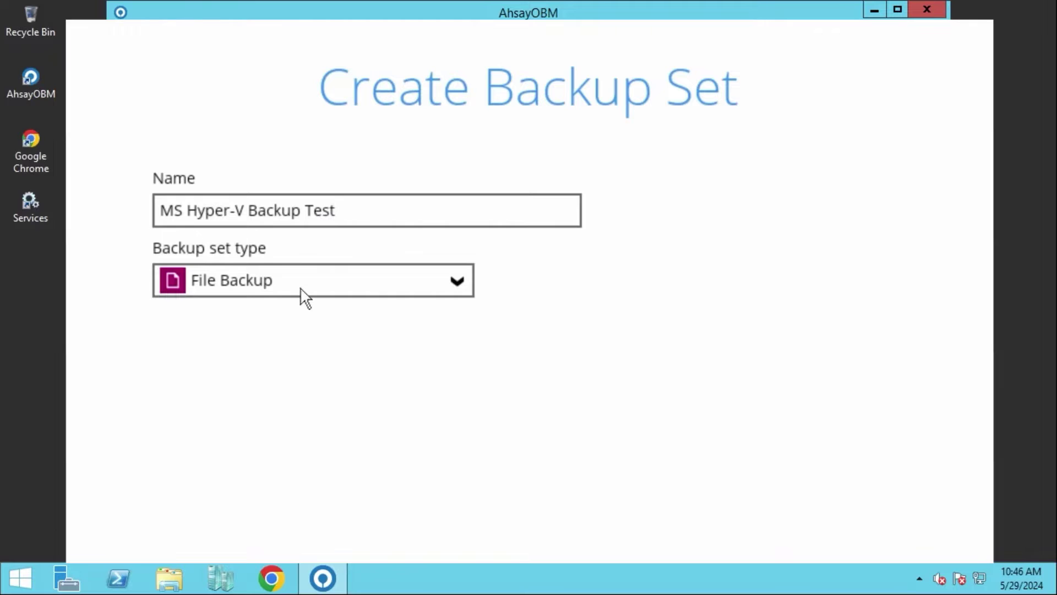
click(301, 288)
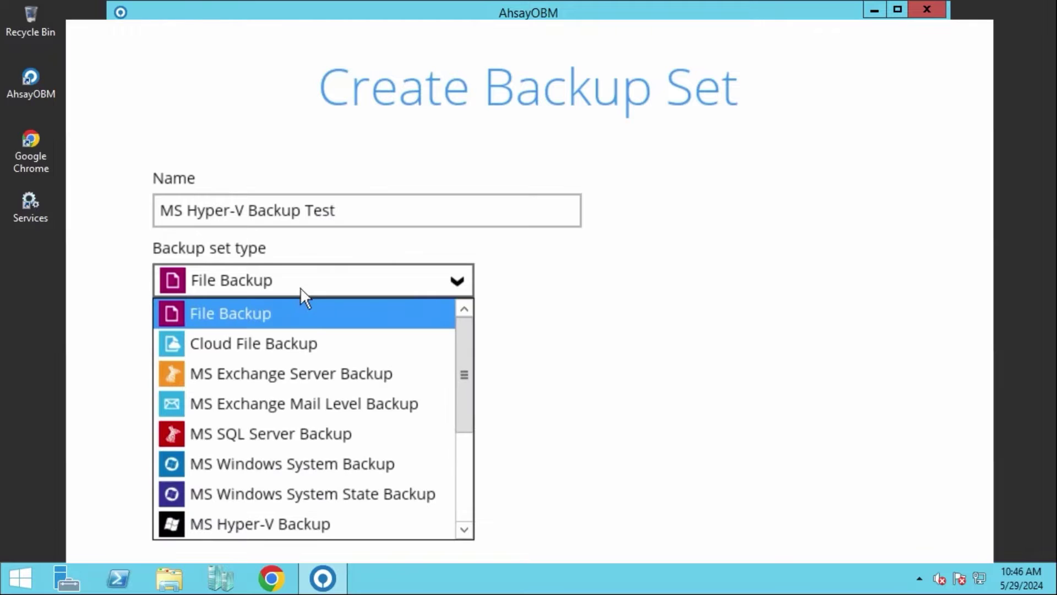
click(317, 526)
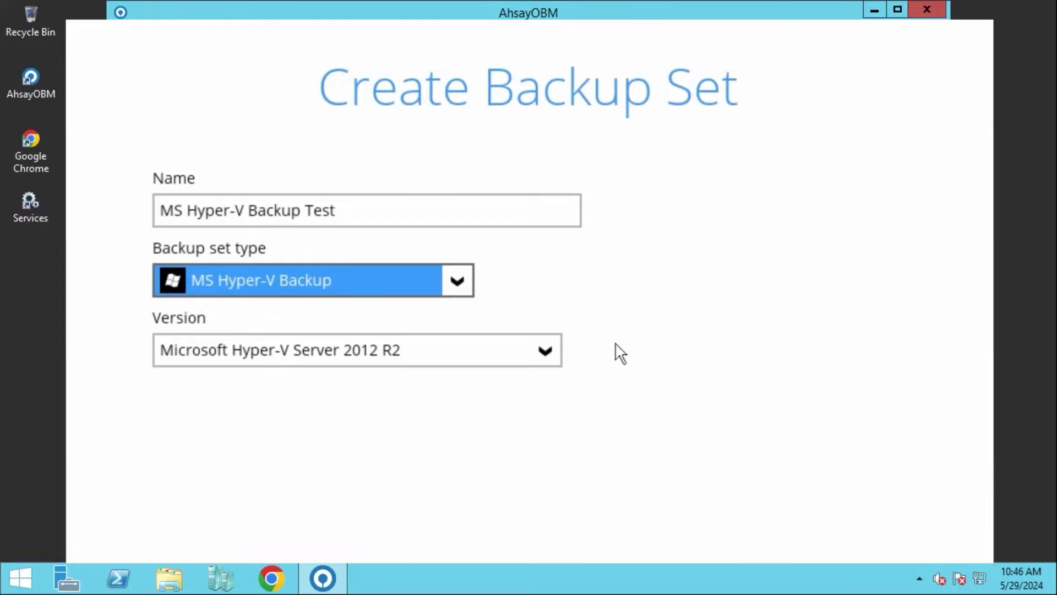
click(560, 356)
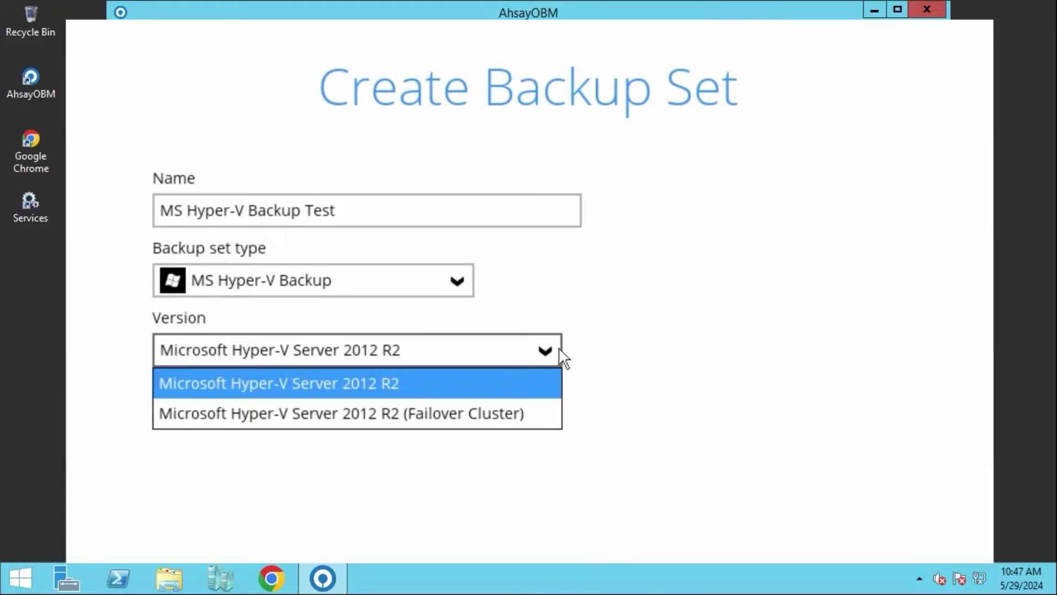
click(665, 338)
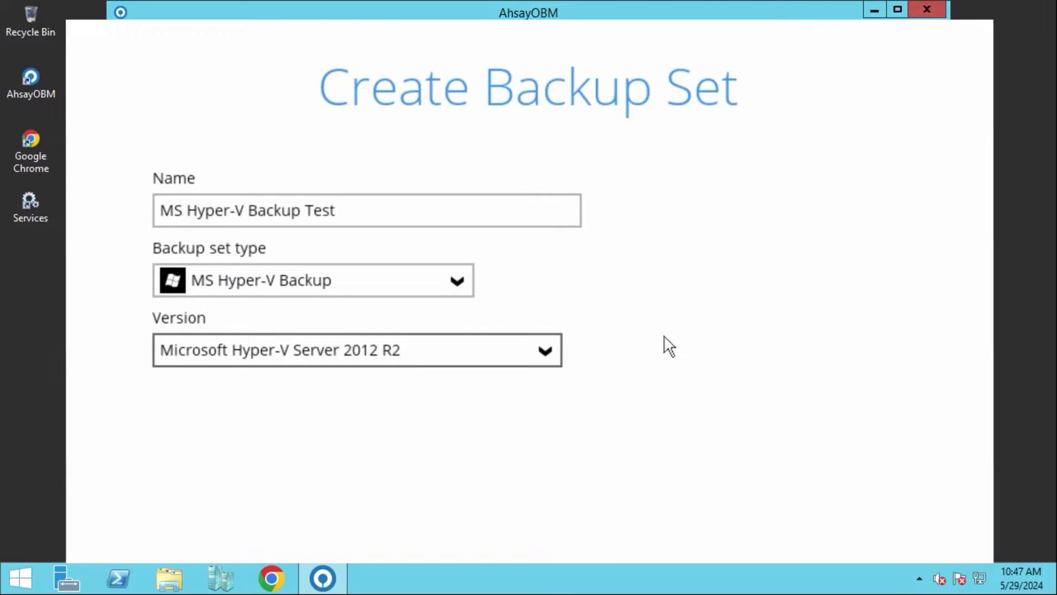
click(770, 525)
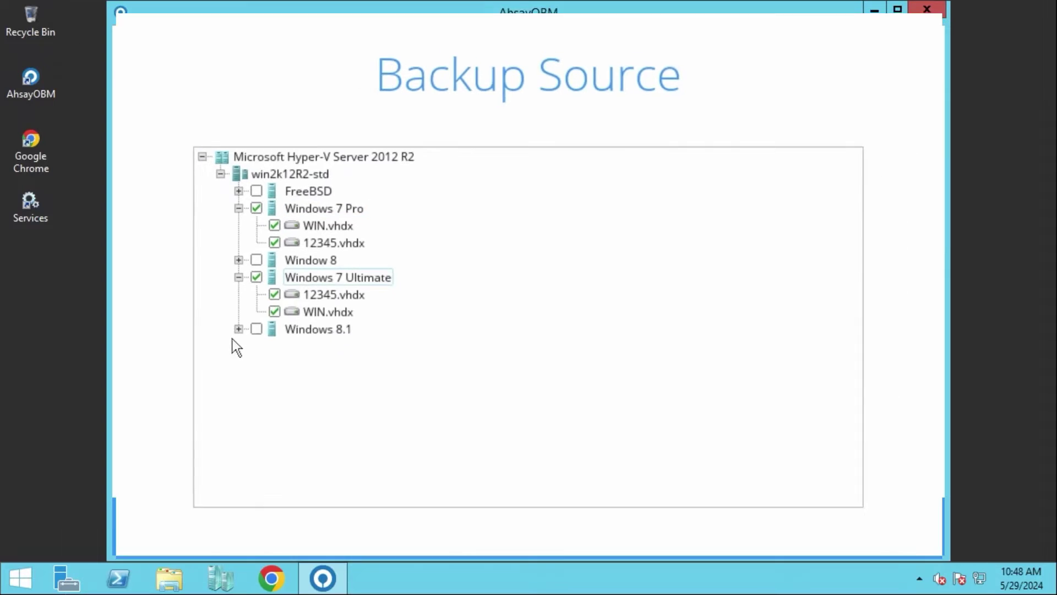
Add the Windows 8.1 virtual machine to the backup source alongside Windows 7 Pro and Ultimate.
click(223, 352)
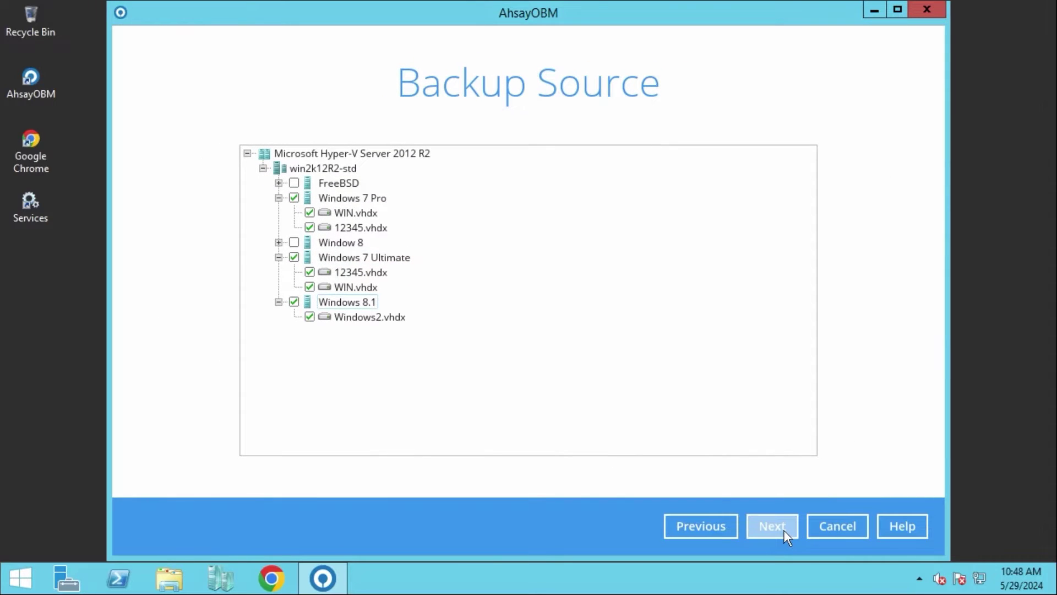
click(784, 532)
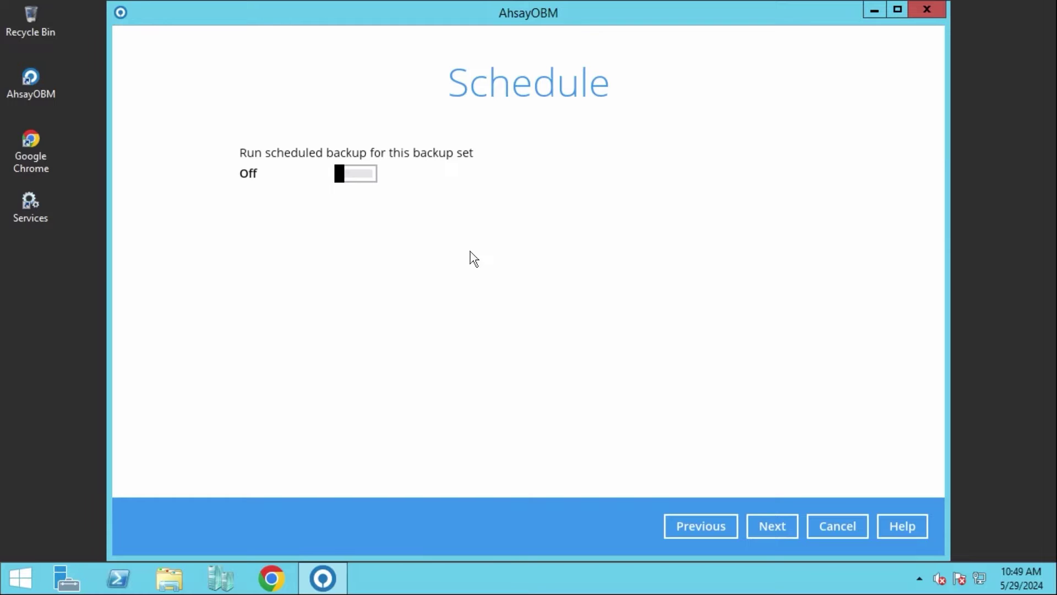
Enable scheduling and add an incremental schedule named 'Daily Hyper-V Backup'.
click(352, 175)
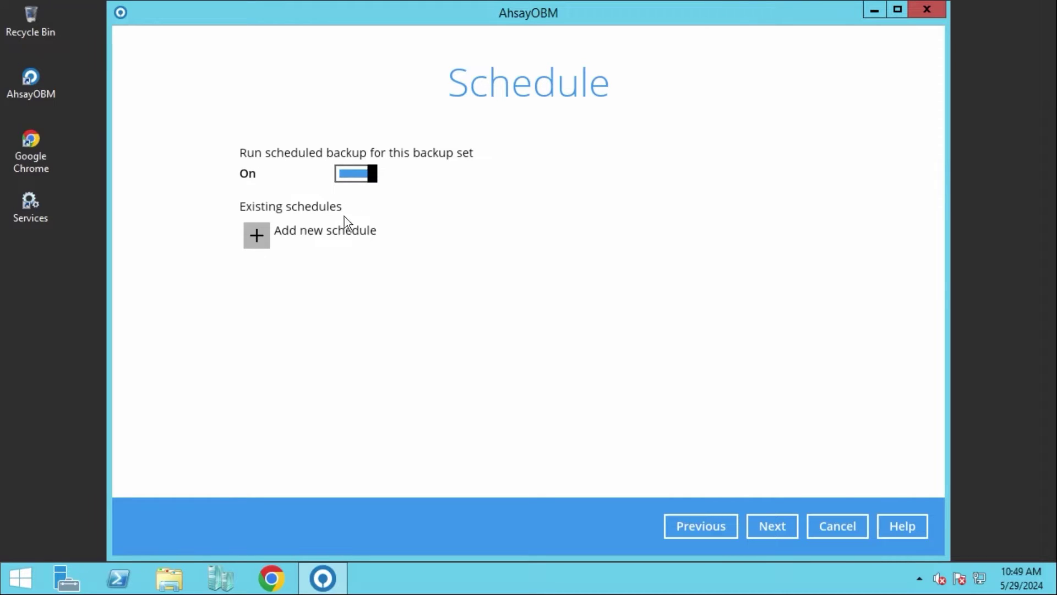
click(256, 236)
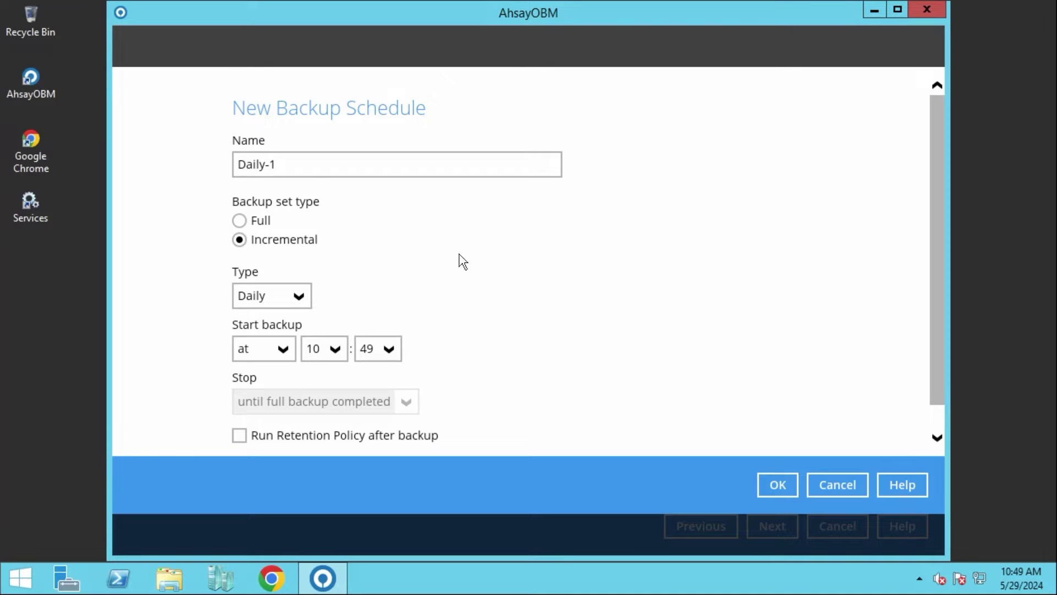
triple_click(368, 173)
text(Dai)
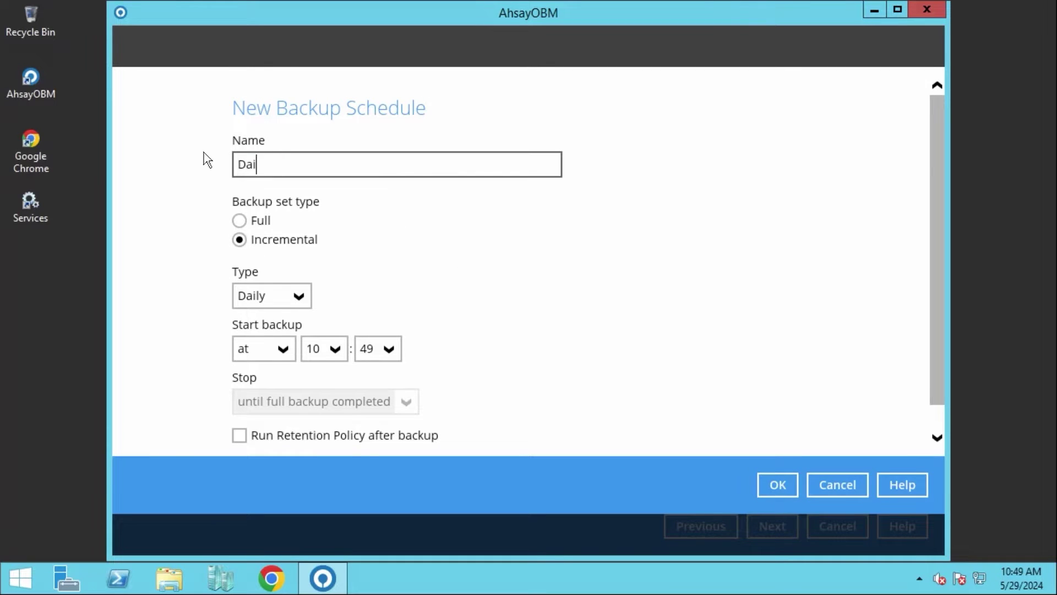
text(ly Hyper-V Backup)
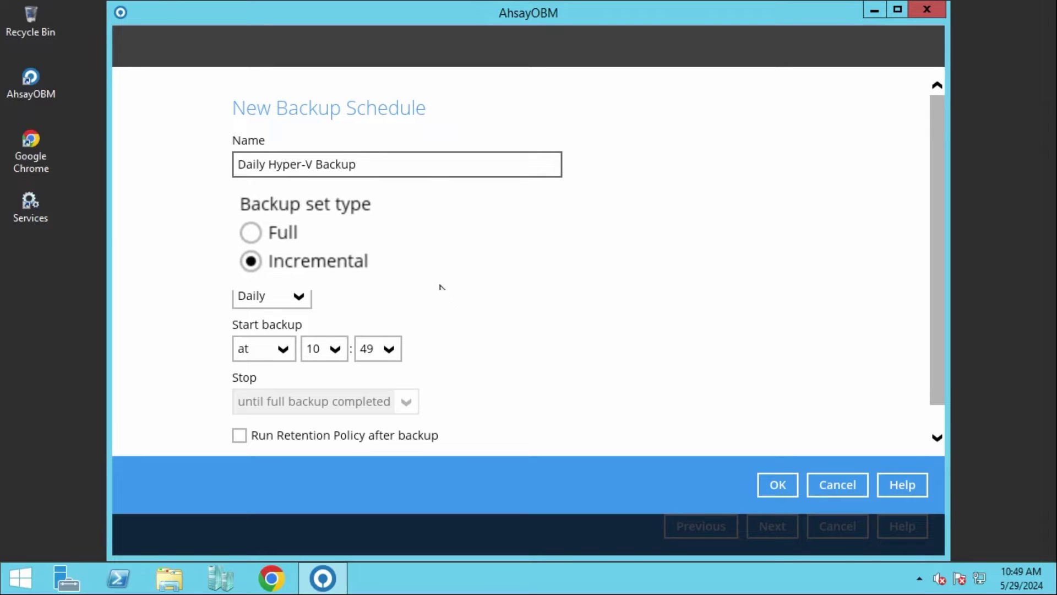
click(282, 231)
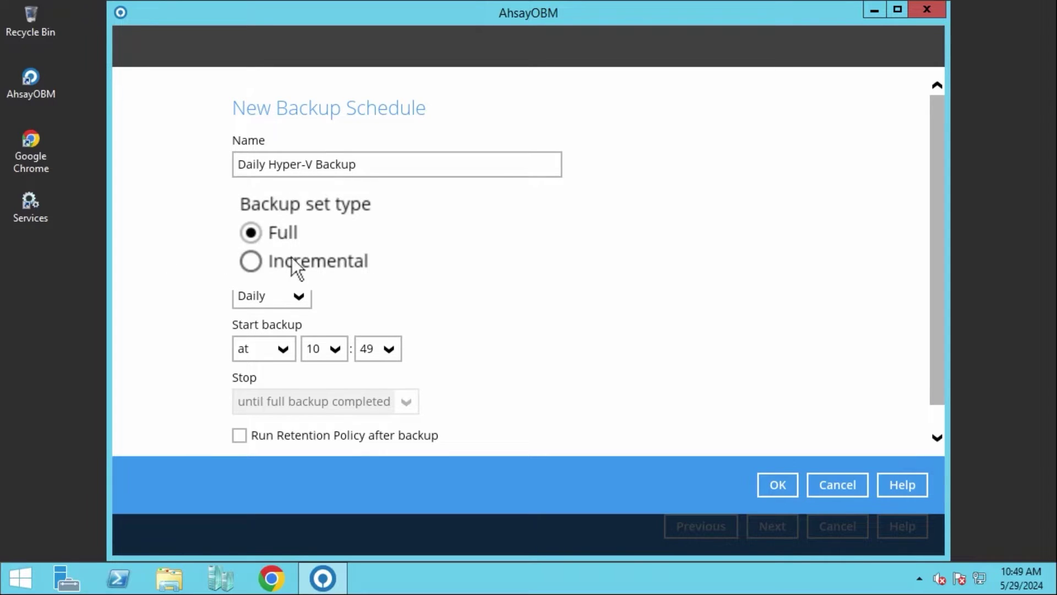
click(292, 257)
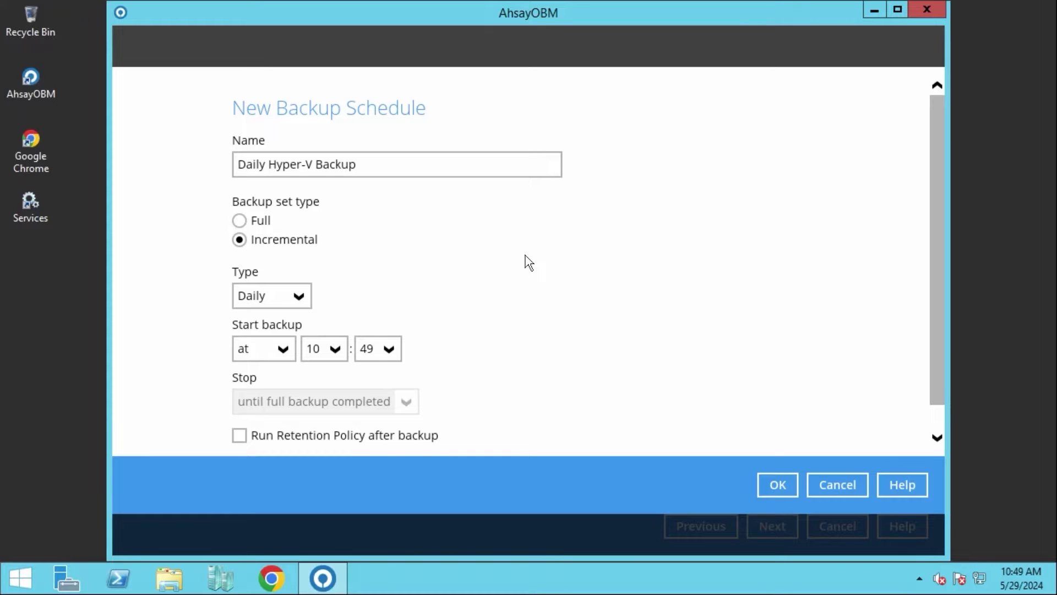
Keep the schedule daily and set it to start a backup every 1 minute.
scroll(371, 267, down, 1)
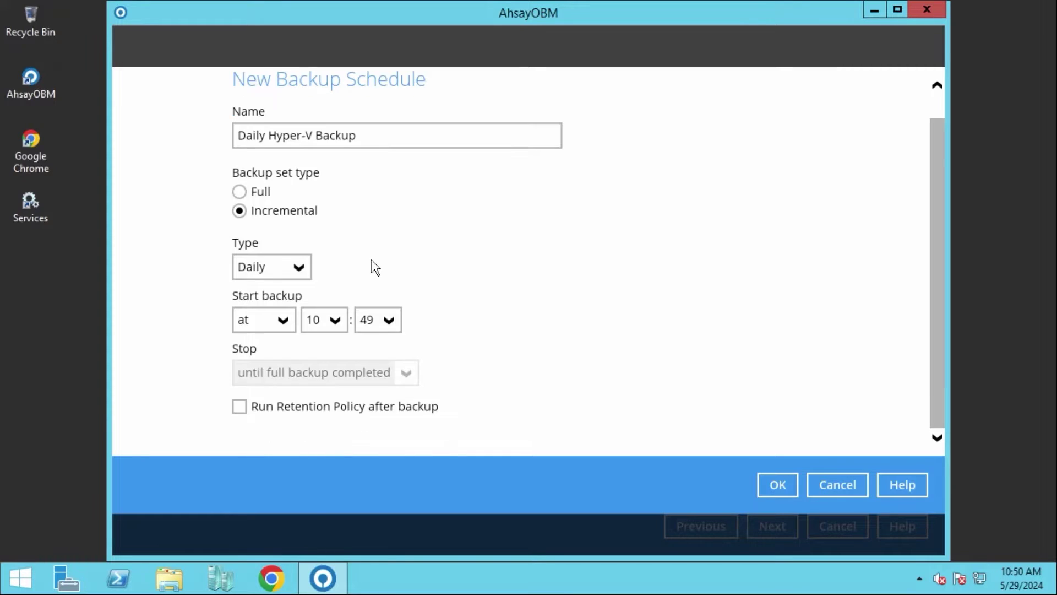
click(311, 255)
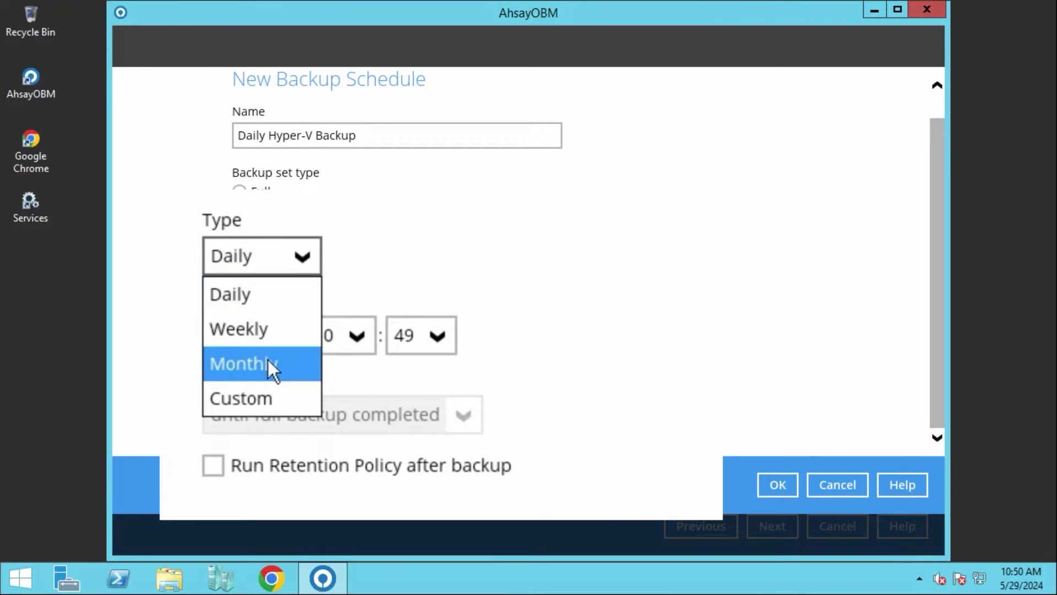
click(581, 256)
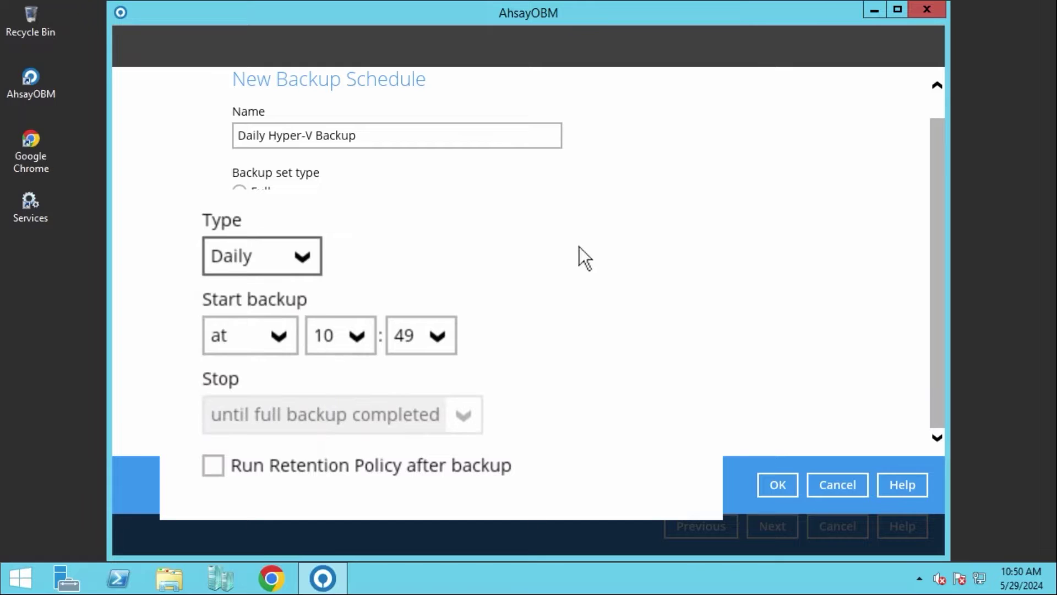
click(277, 340)
click(258, 380)
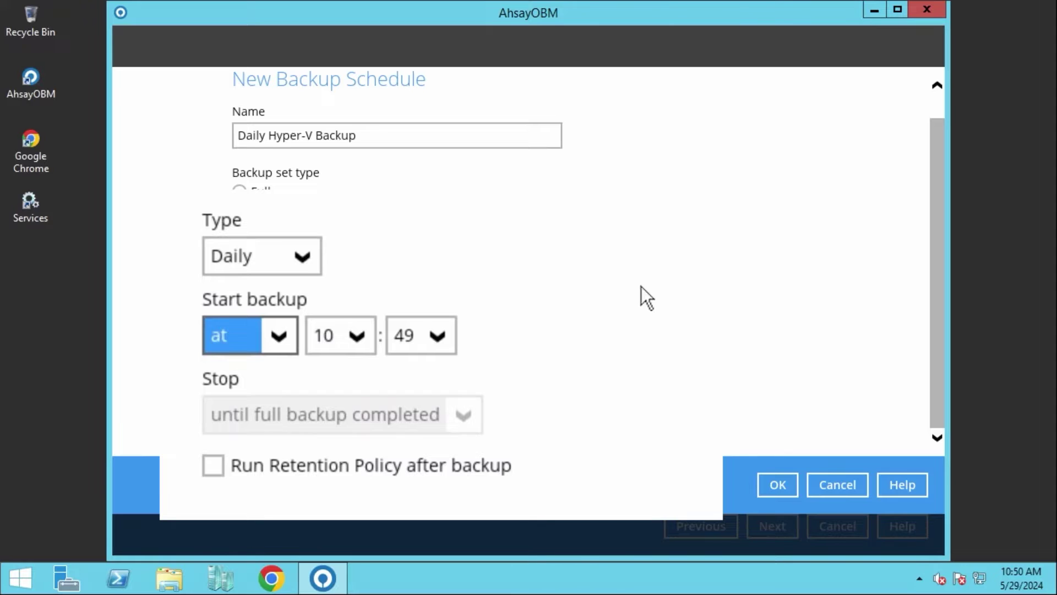
click(289, 335)
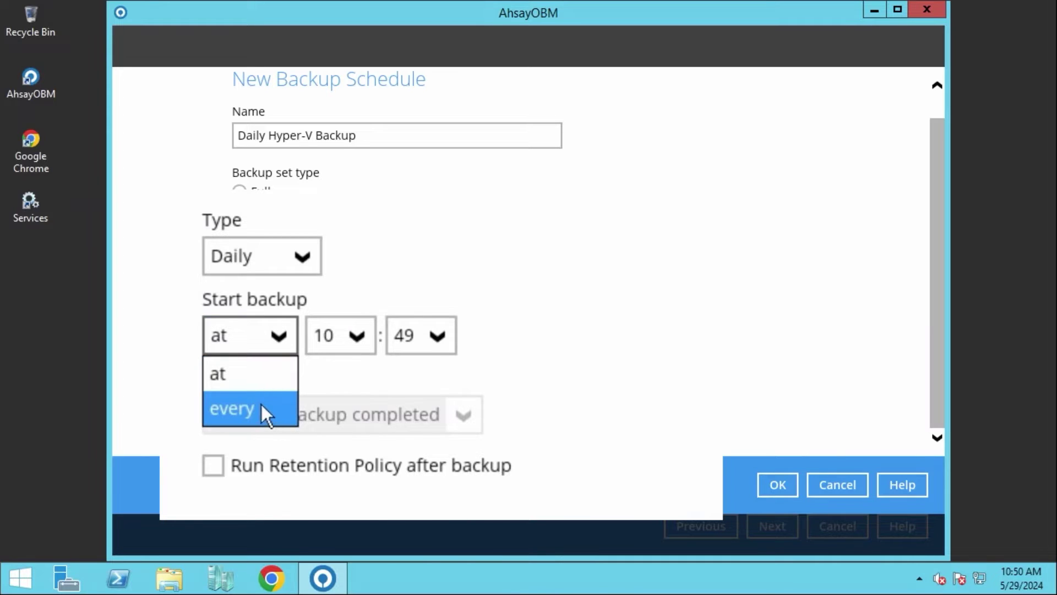
click(261, 412)
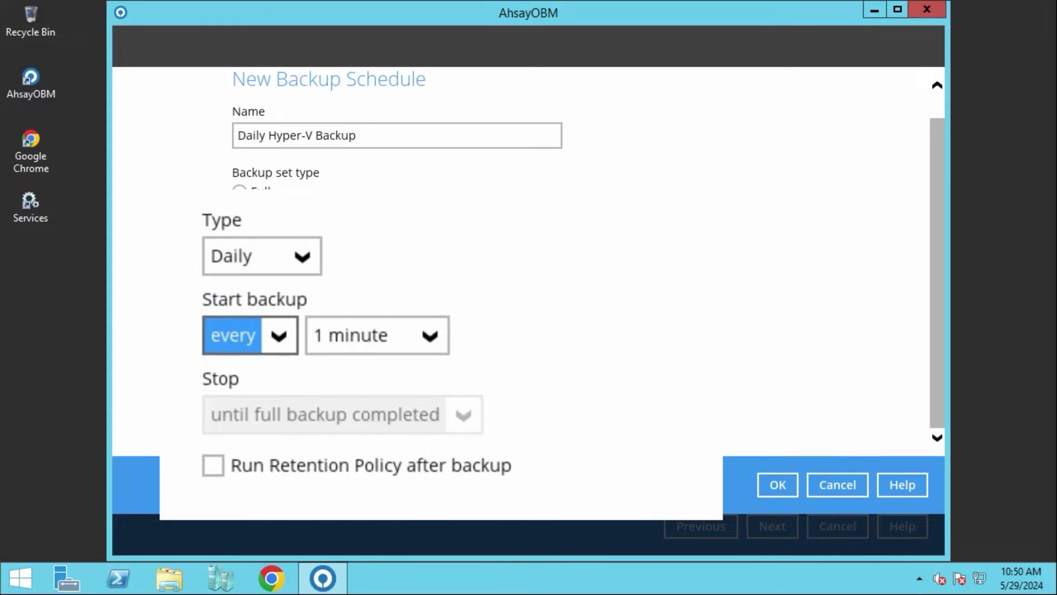
click(274, 336)
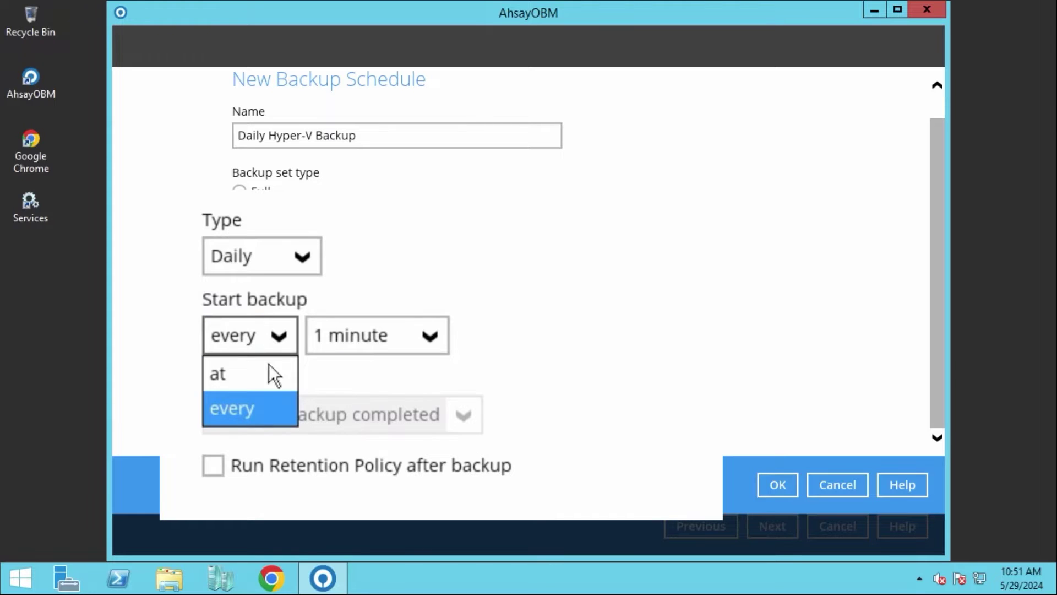
Return the start mode to a fixed time and enable running the retention policy.
click(246, 374)
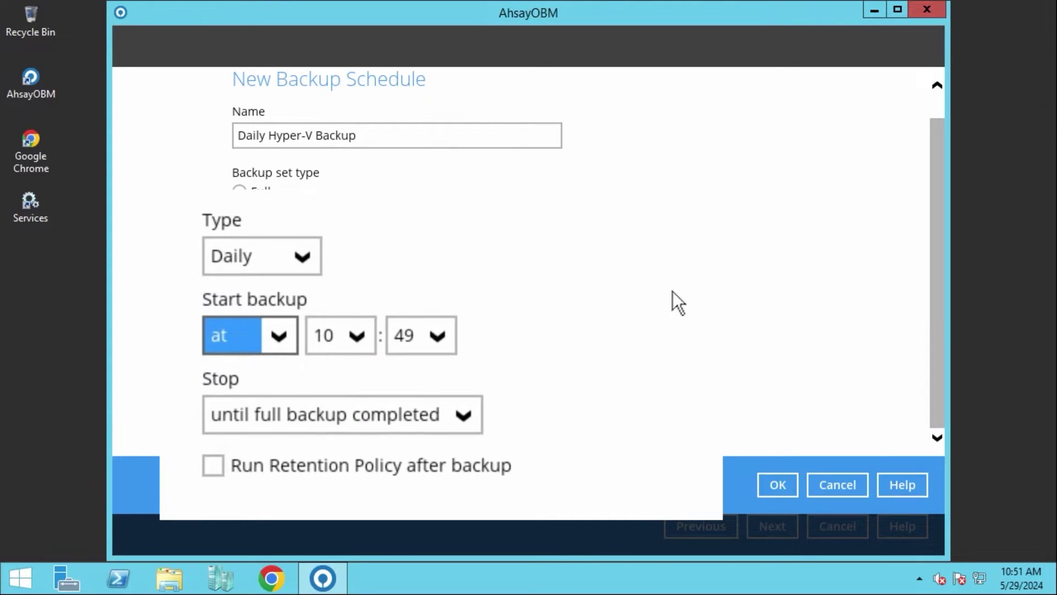
click(384, 420)
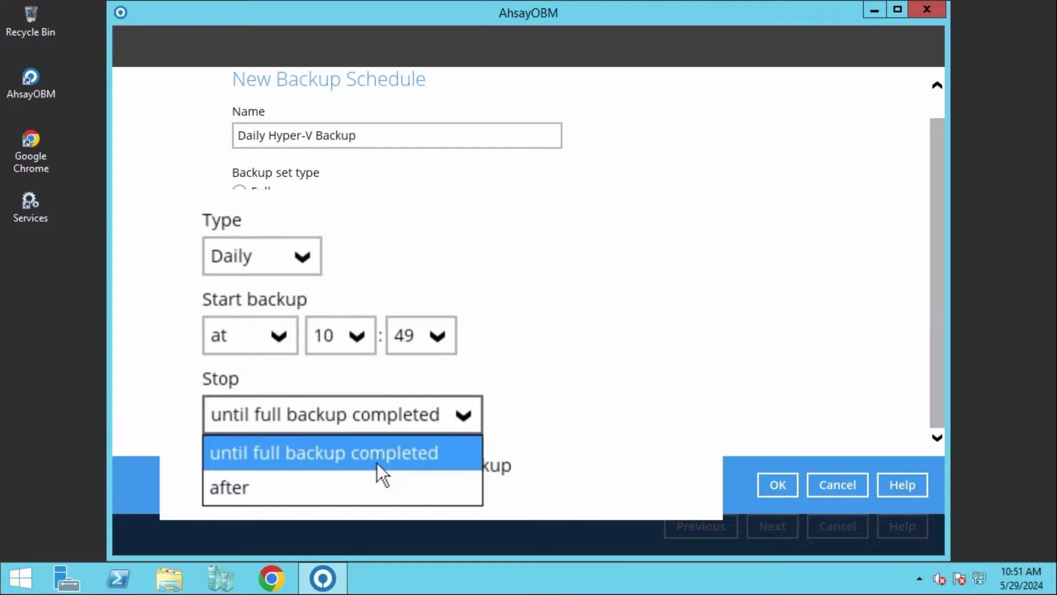
click(669, 358)
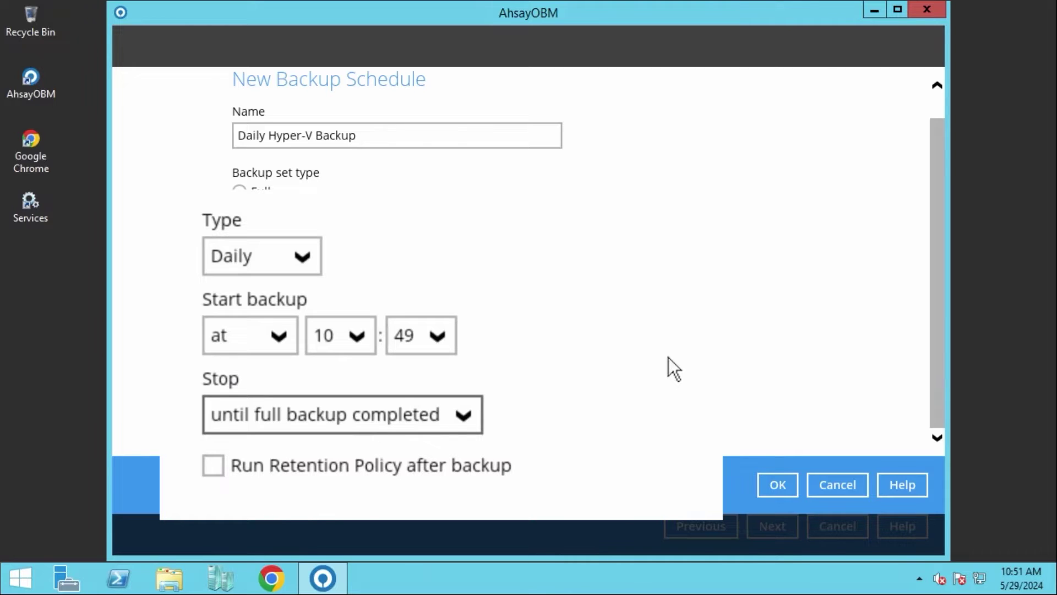
click(465, 419)
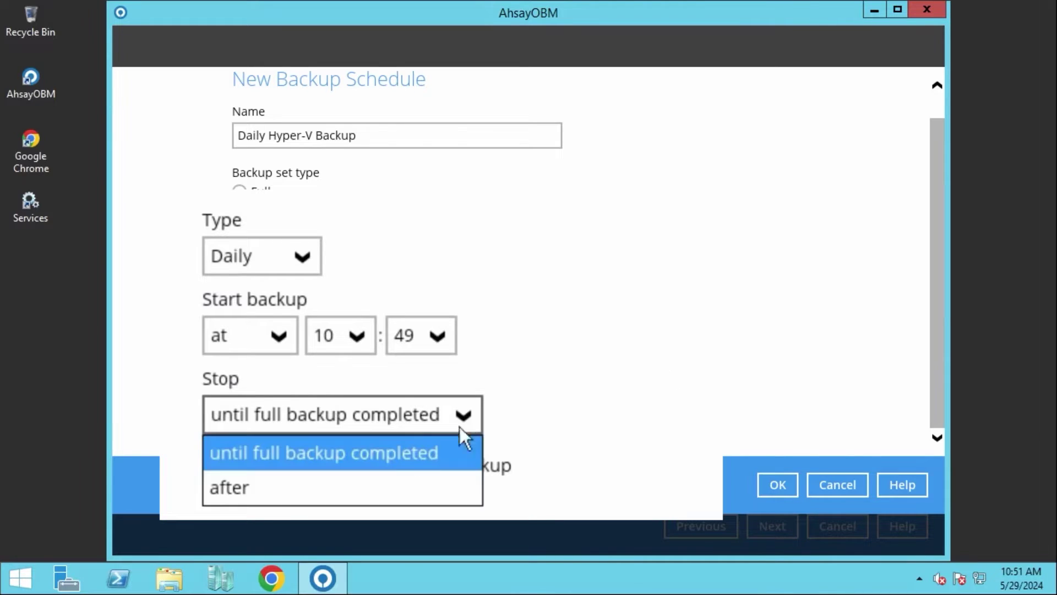
click(382, 484)
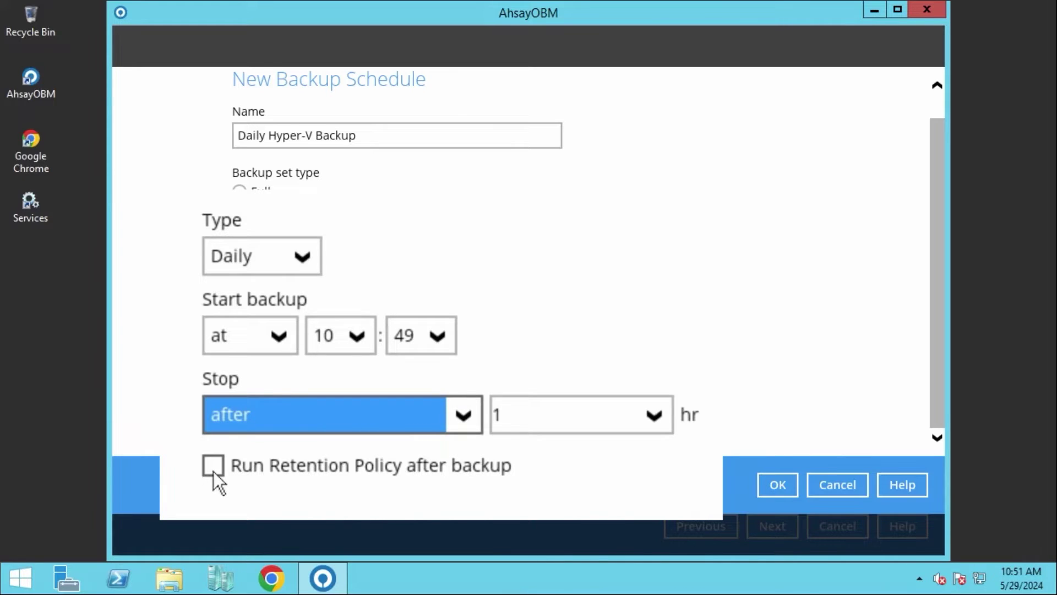
click(216, 470)
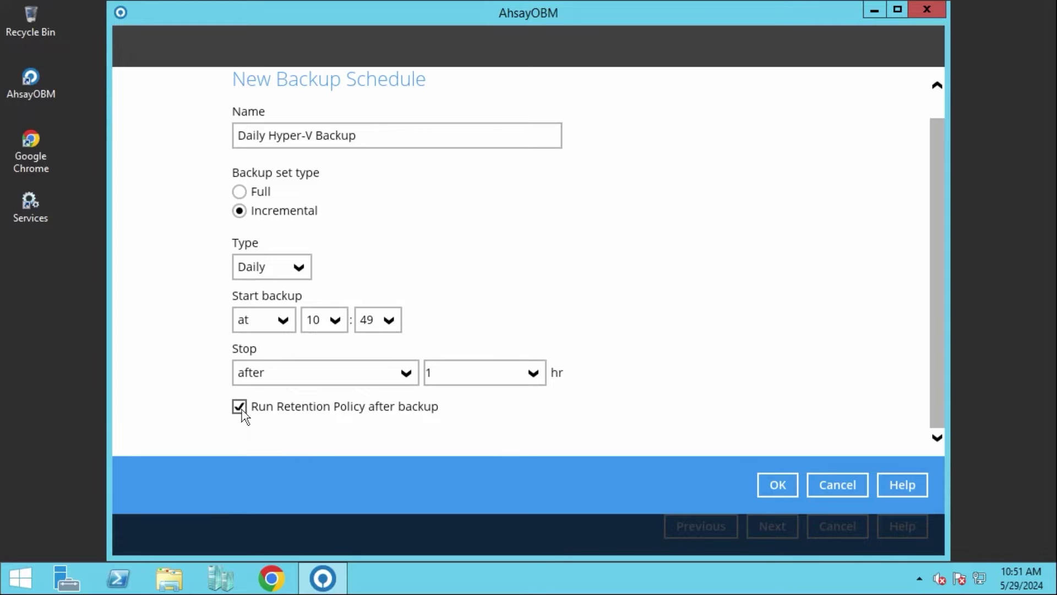
Start at 20:00, stop when the full backup completes, and make it a Full backup.
click(293, 375)
click(324, 319)
click(377, 319)
drag(394, 486, 394, 350)
click(365, 345)
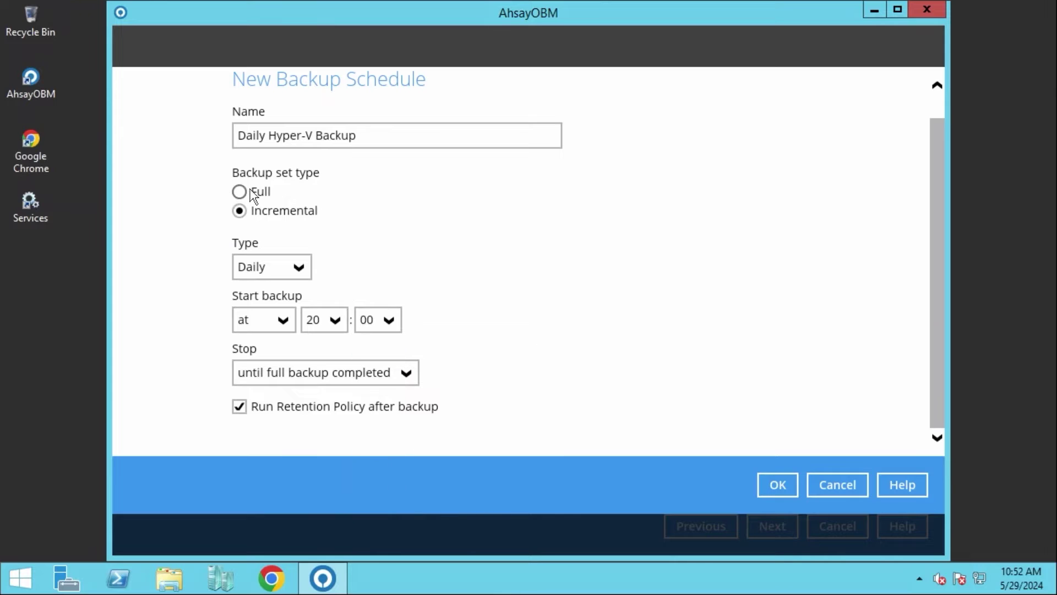
click(239, 191)
Save the schedule, keep Sequential backup mode, and begin a new storage destination.
click(779, 483)
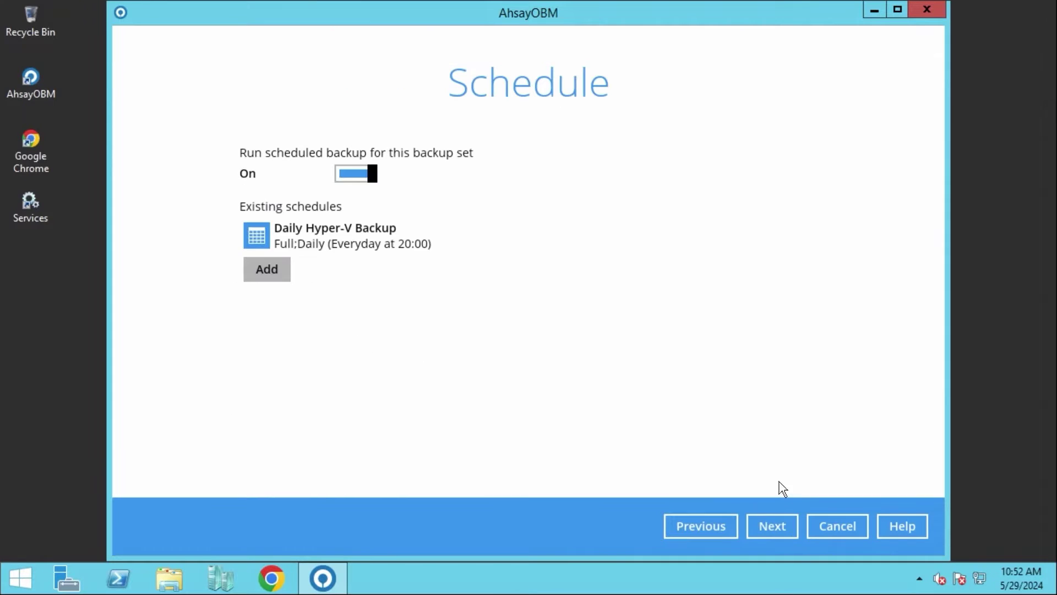
click(772, 525)
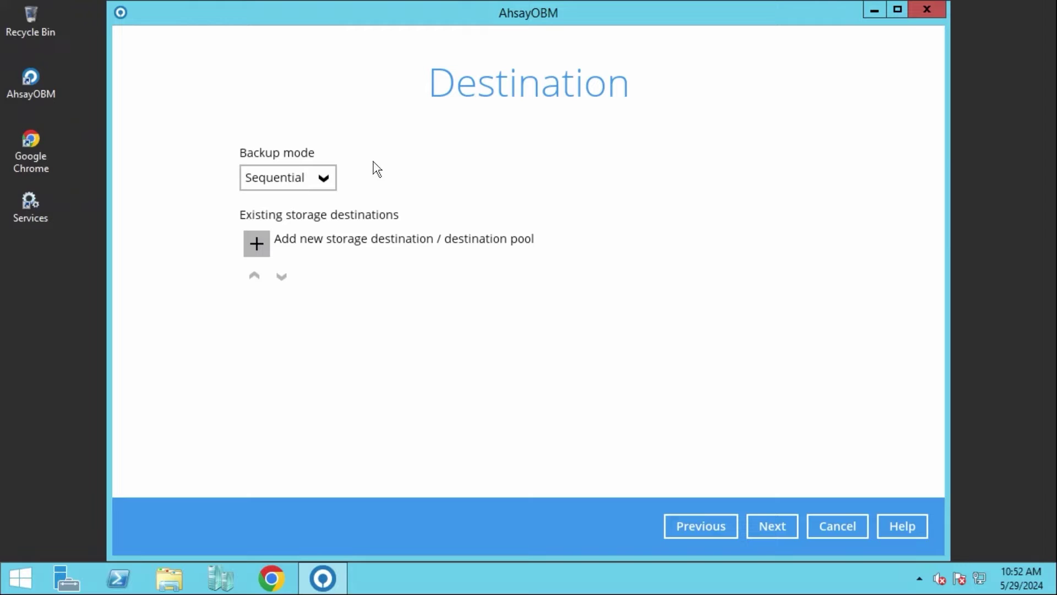
click(325, 179)
click(403, 181)
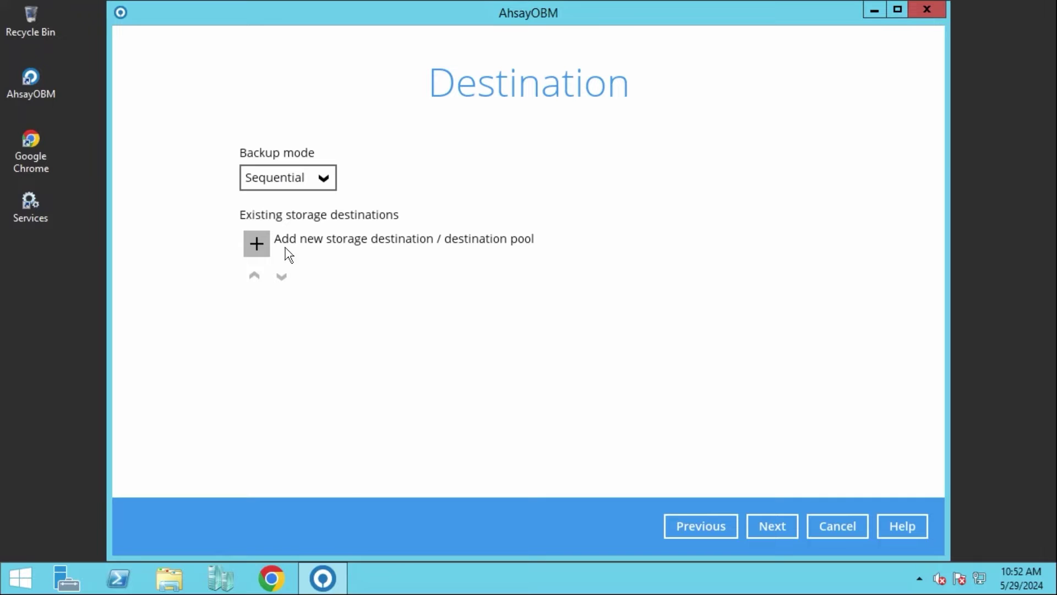
click(263, 251)
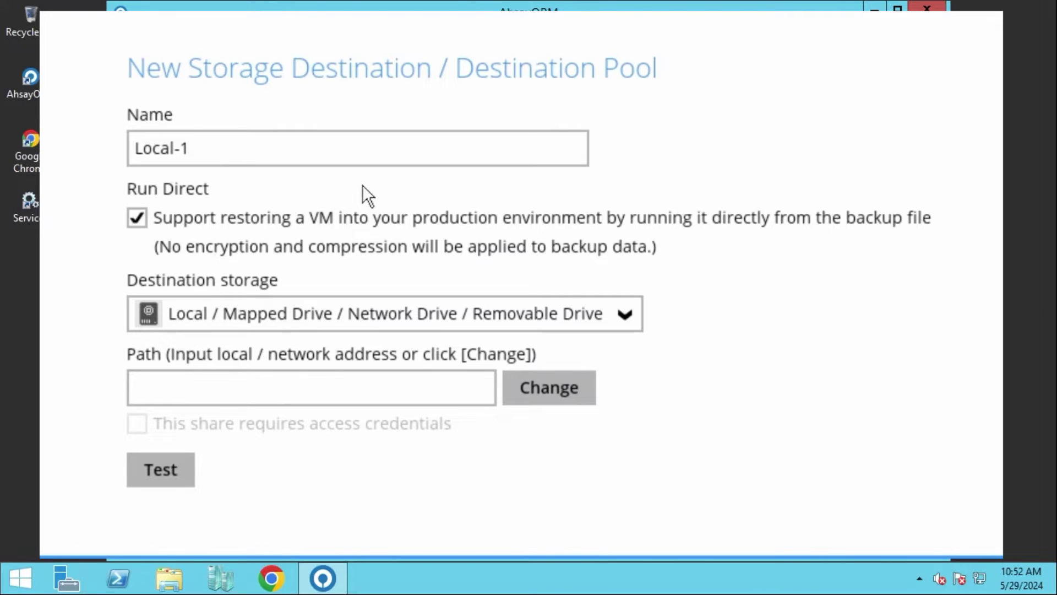
Set the new destination to Ahsay Drive cloud storage with Run Direct unticked.
click(556, 313)
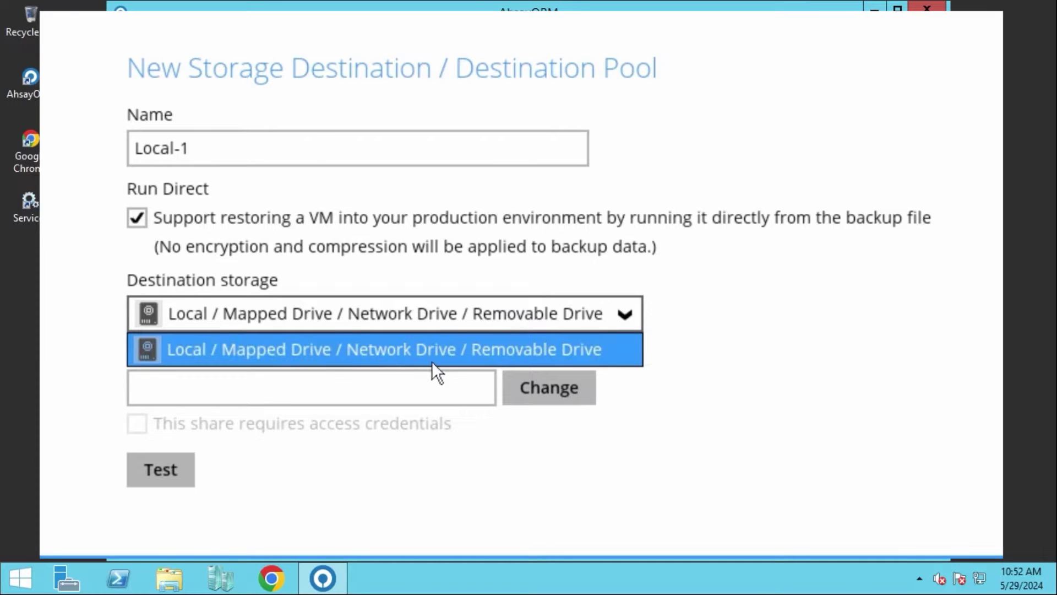
click(478, 345)
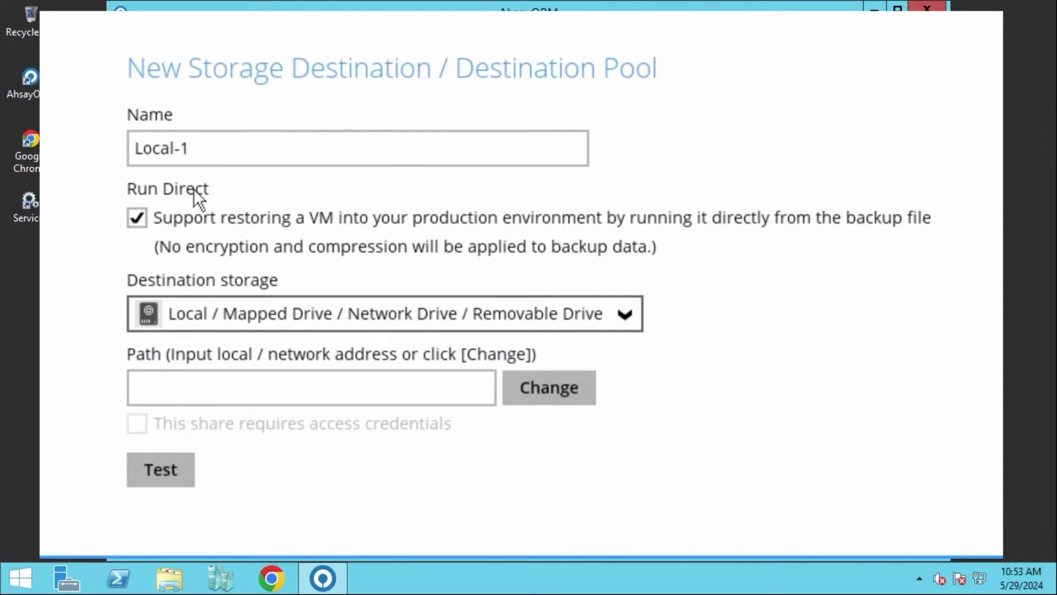
click(135, 214)
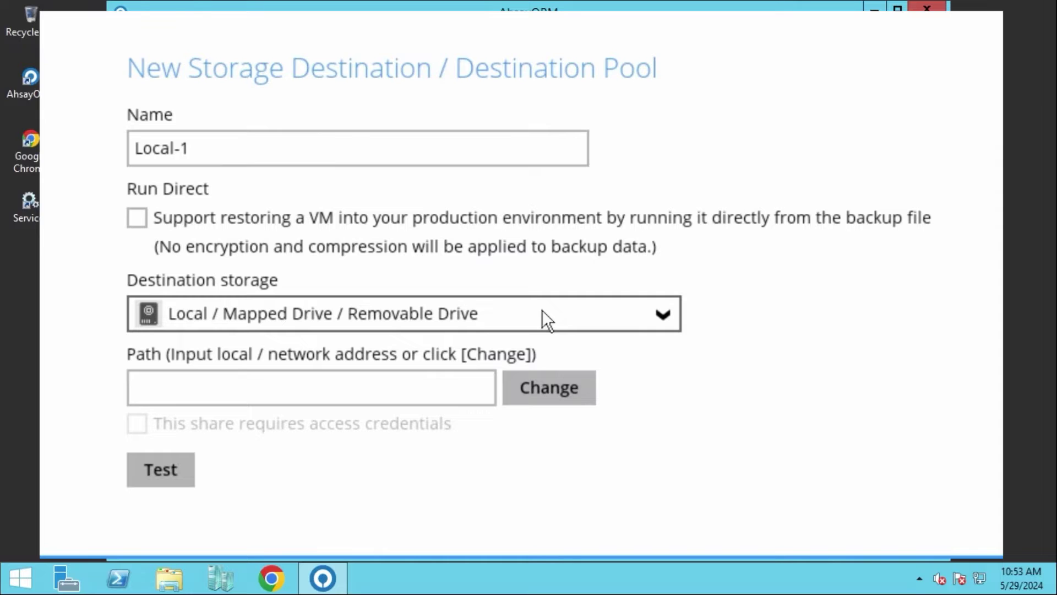
click(541, 313)
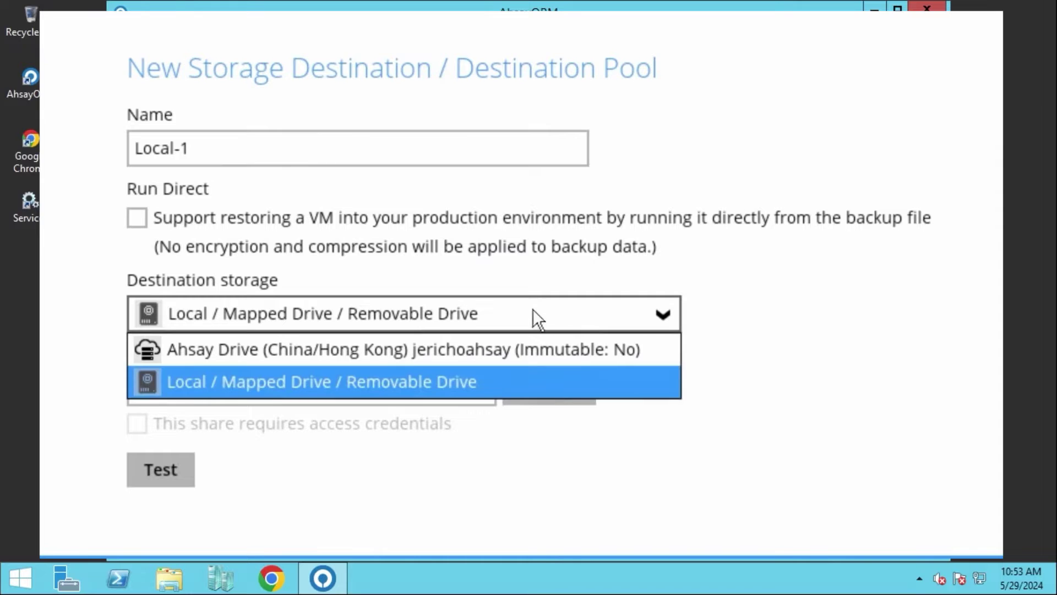
click(402, 347)
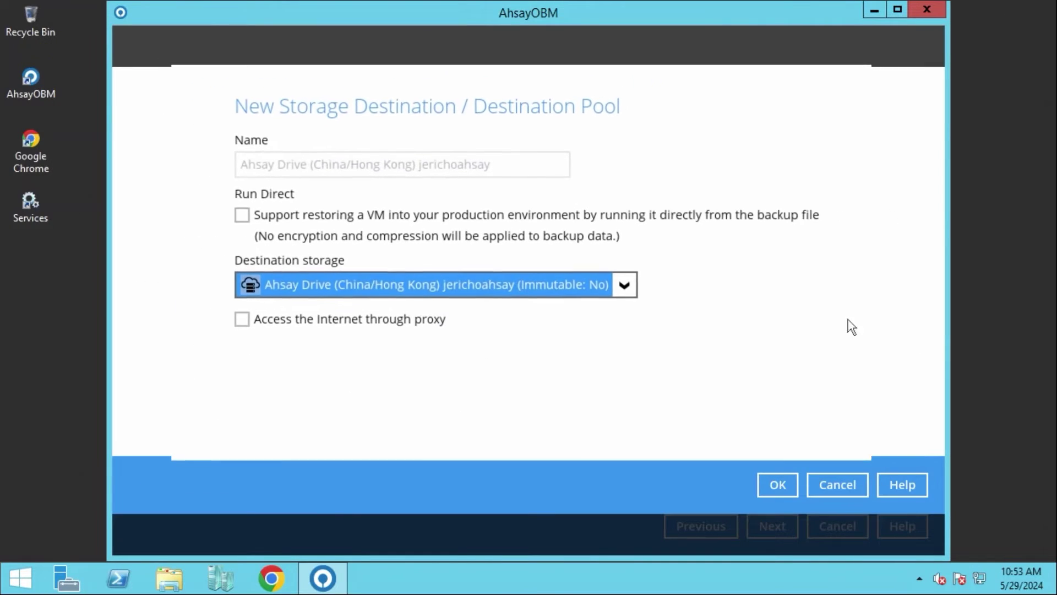
click(784, 486)
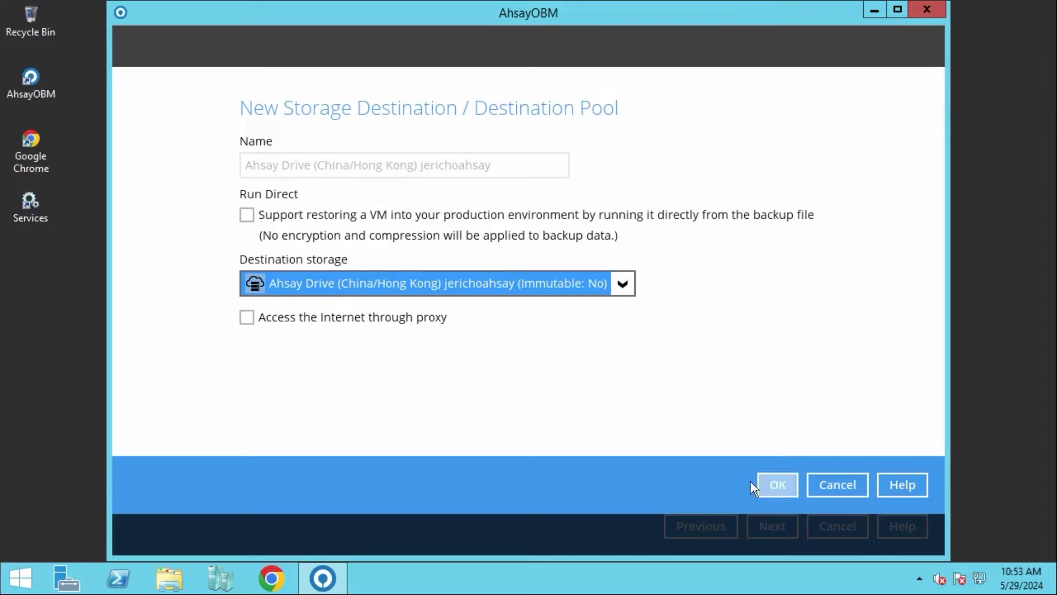
Leave granular restore off and the default encryption on.
click(775, 527)
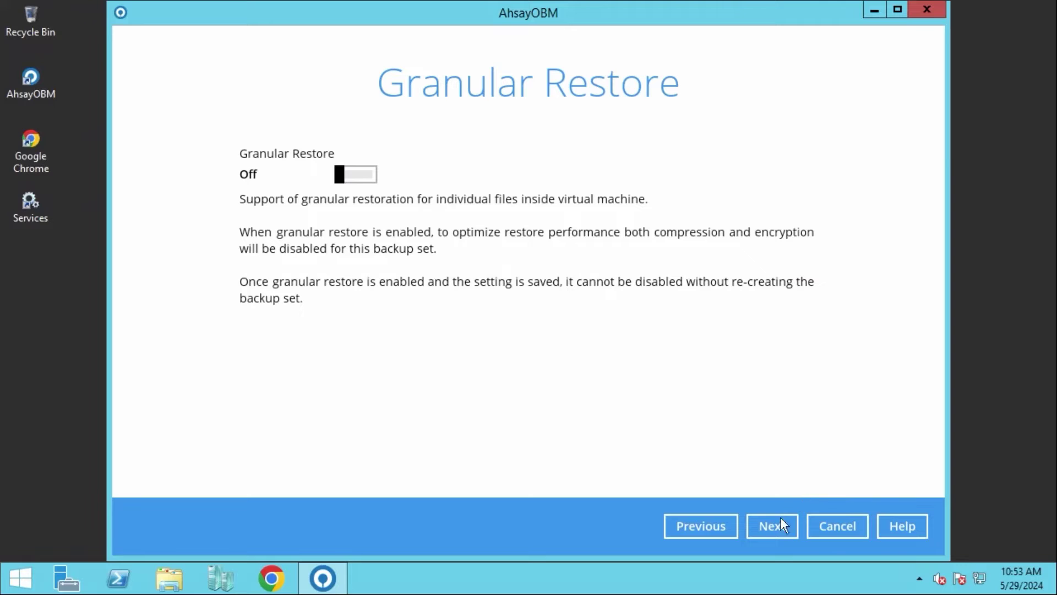
click(773, 530)
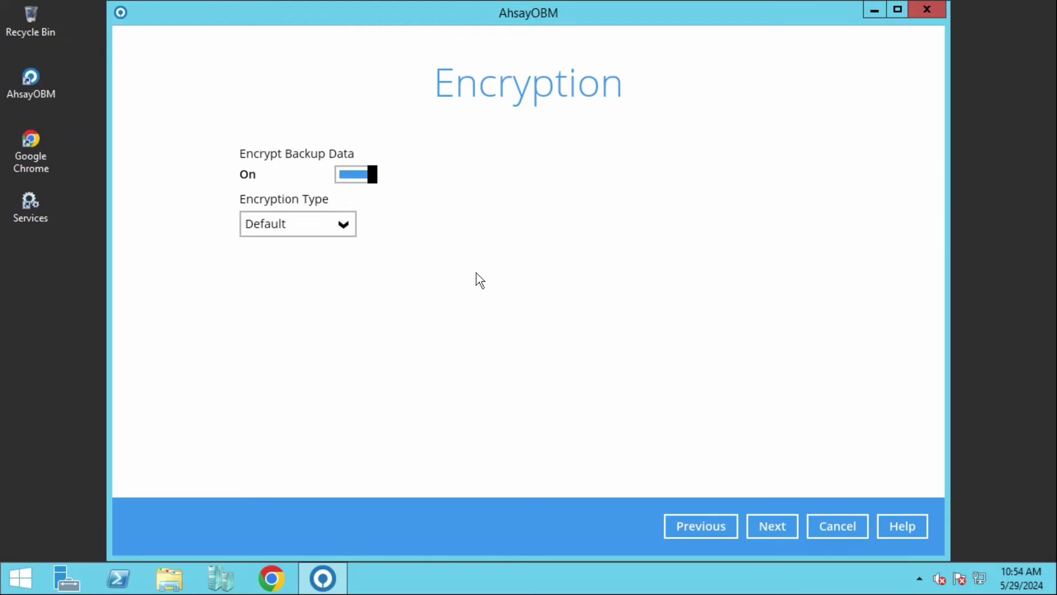
click(781, 530)
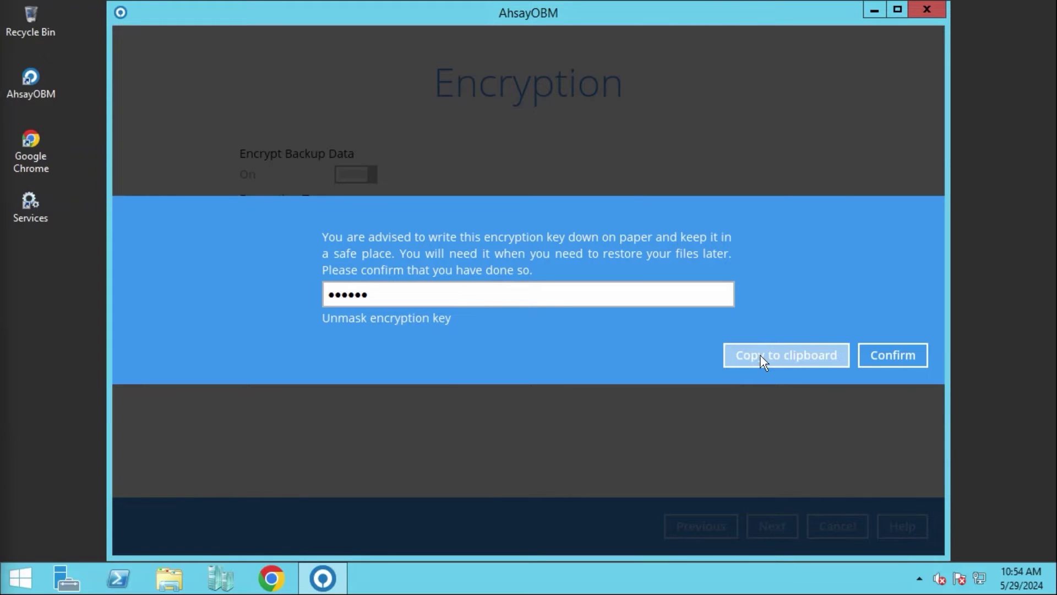
Copy the encryption key to the clipboard and confirm it has been saved.
click(763, 361)
click(788, 350)
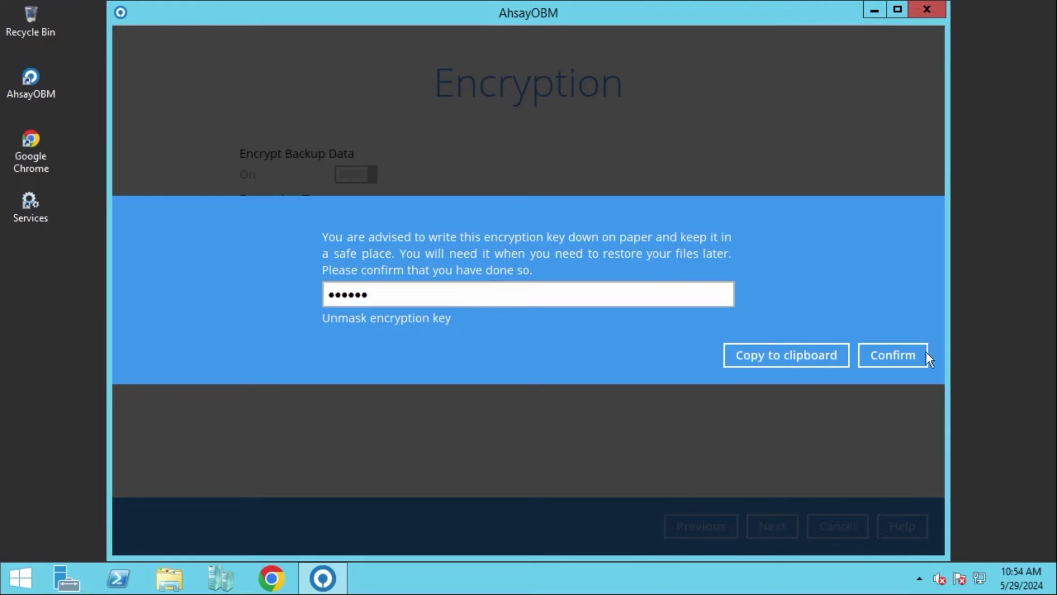
click(903, 359)
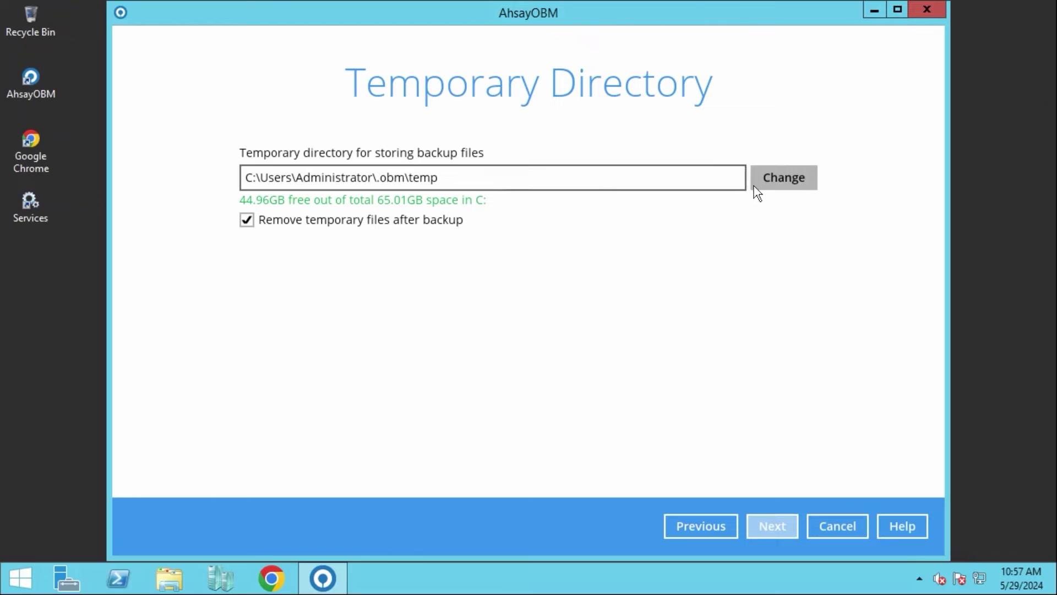
Change the temporary directory to E:\temp and finish creating the backup set.
click(797, 179)
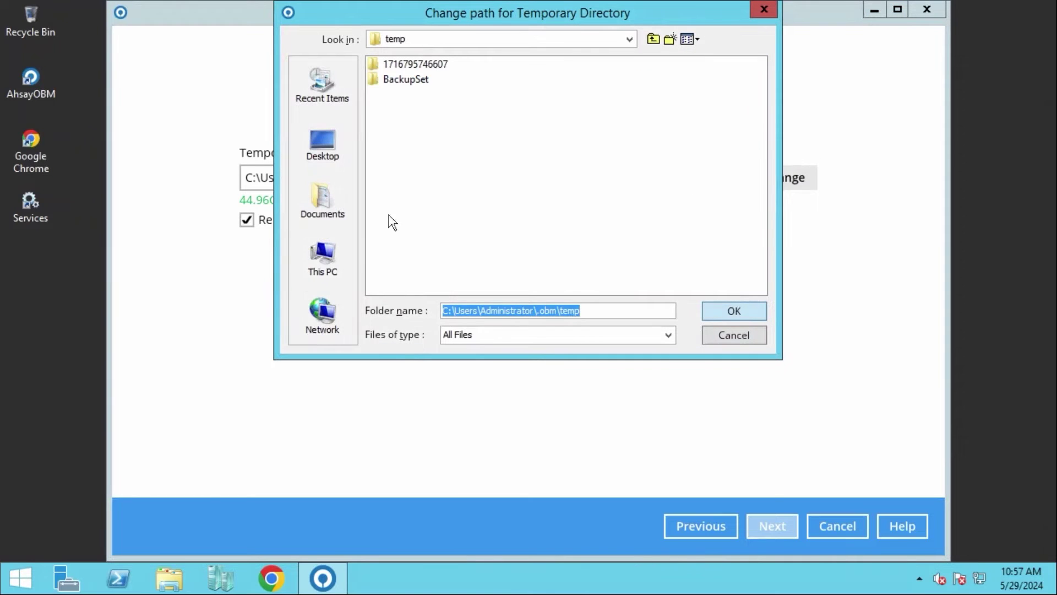
click(323, 263)
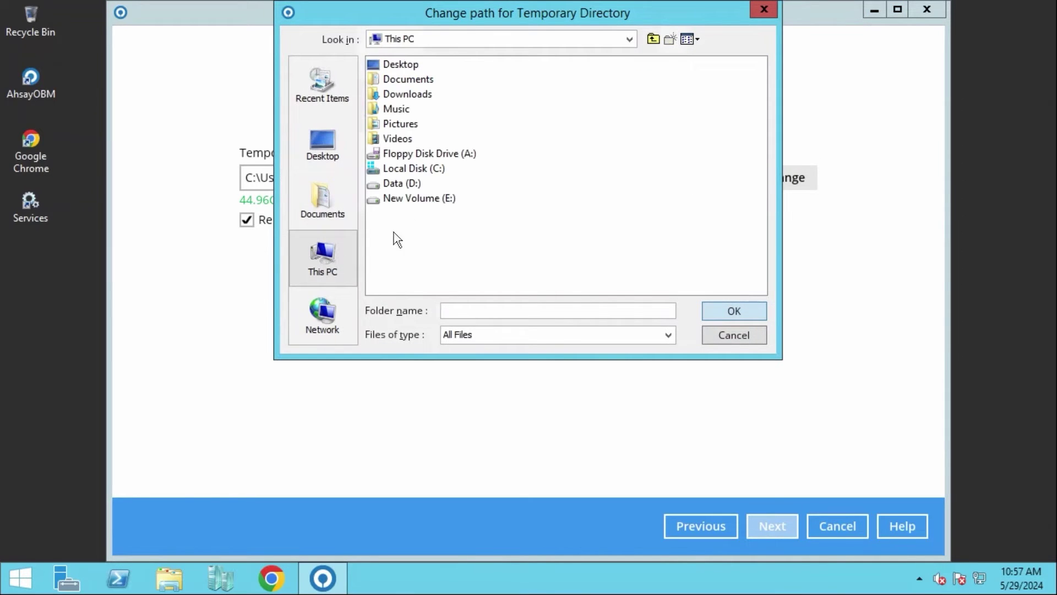
double_click(401, 201)
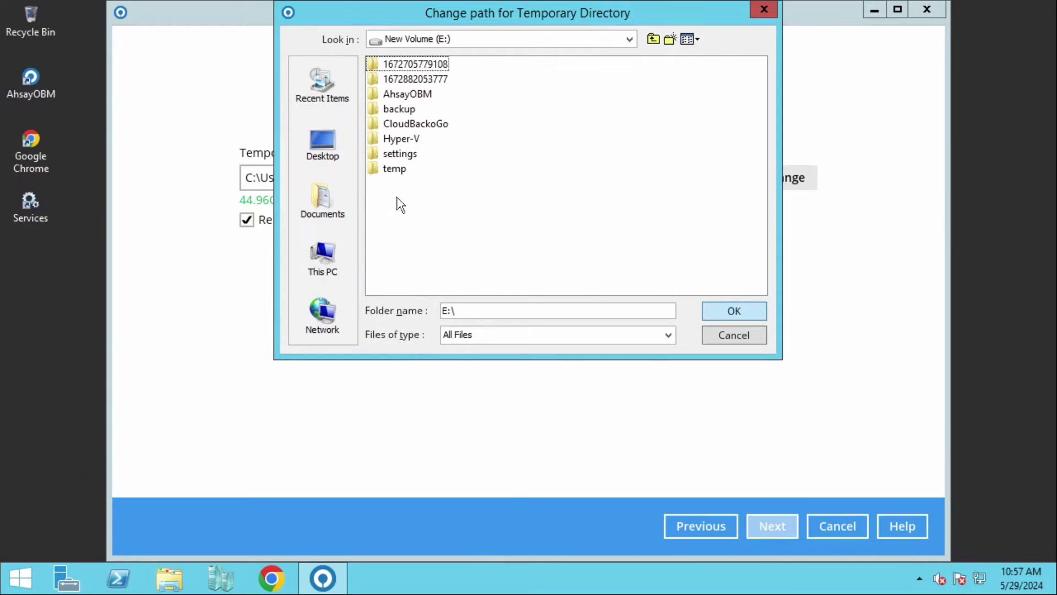
click(394, 168)
click(729, 310)
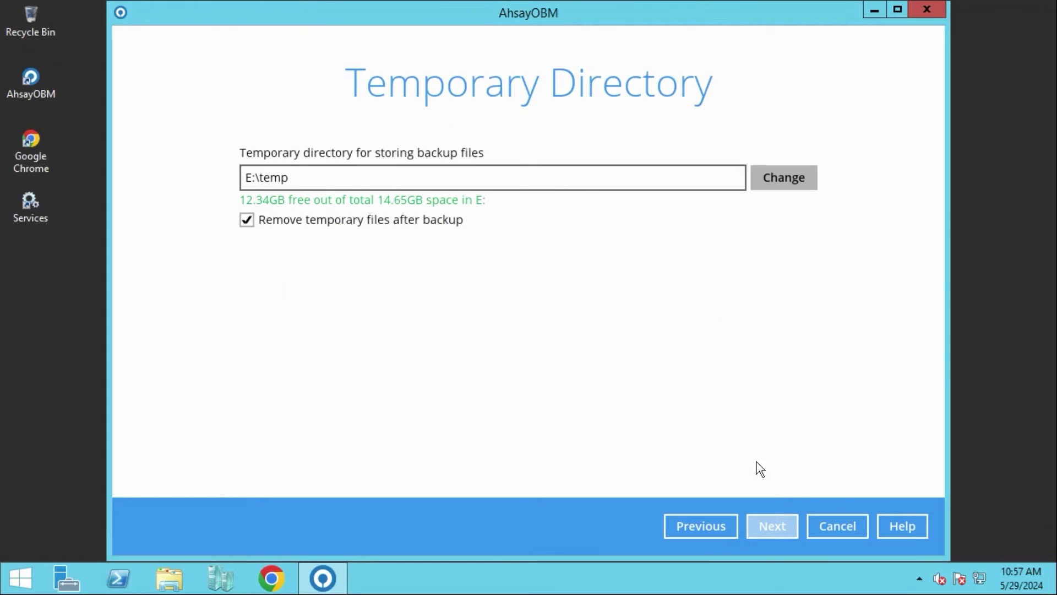
click(774, 528)
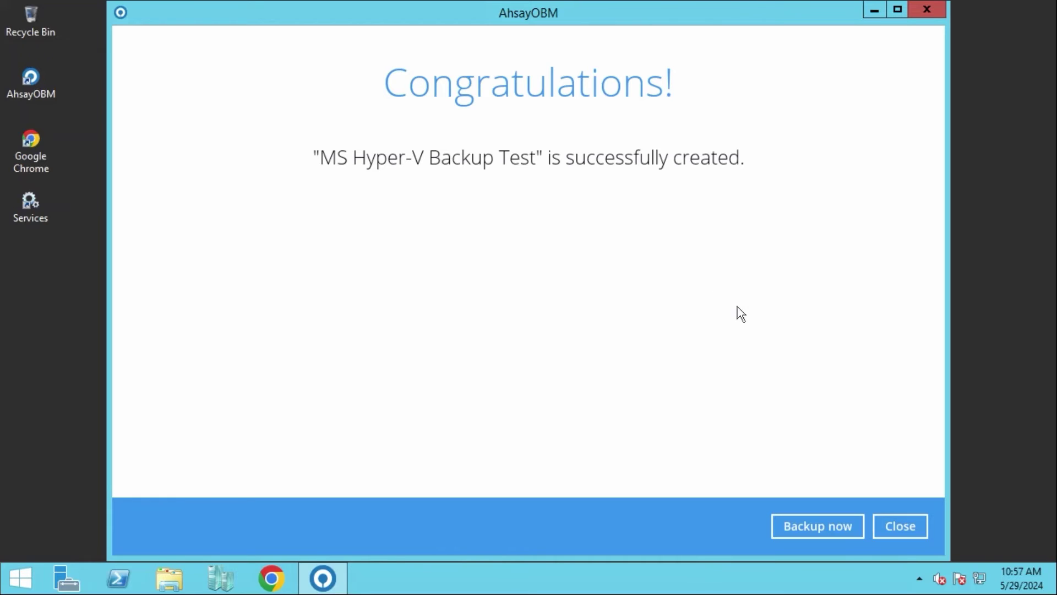
Close the Congratulations page and open the MS Hyper-V Backup Test settings.
click(913, 531)
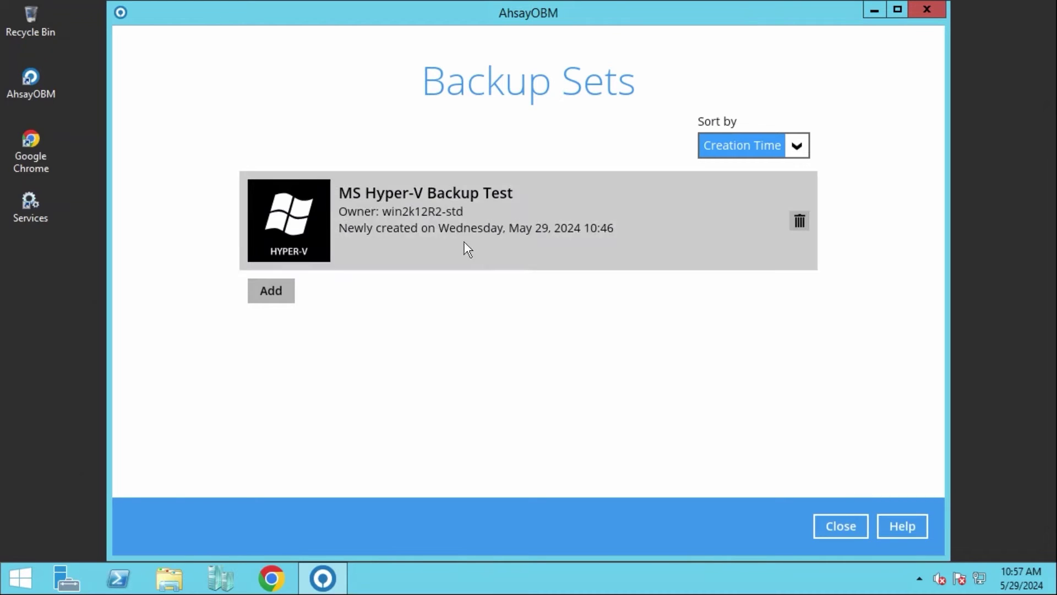
click(502, 241)
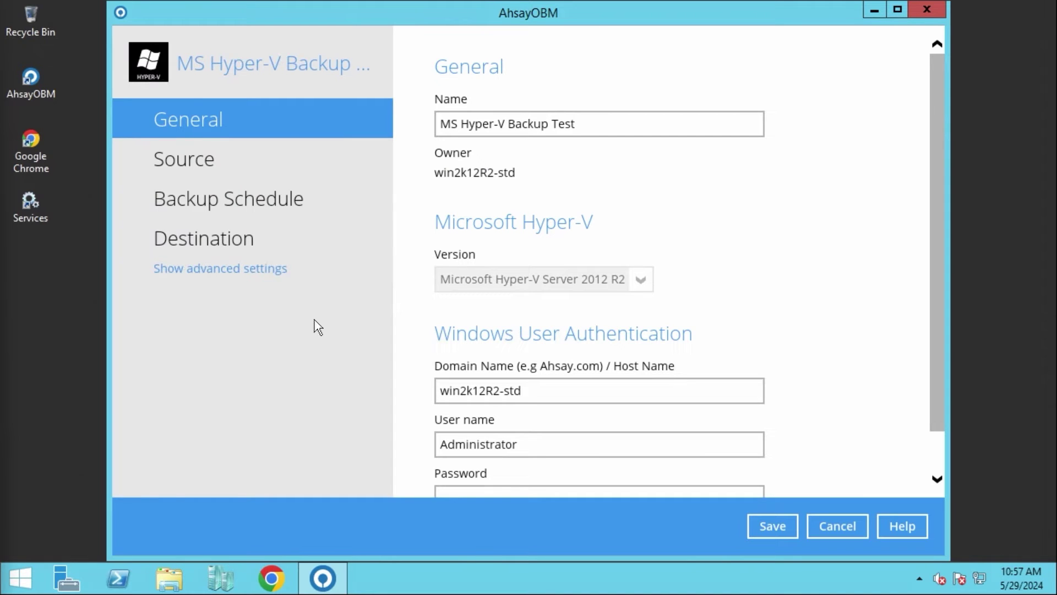
Show advanced settings, then go from Deduplication to the 7-day Simple retention policy.
click(262, 271)
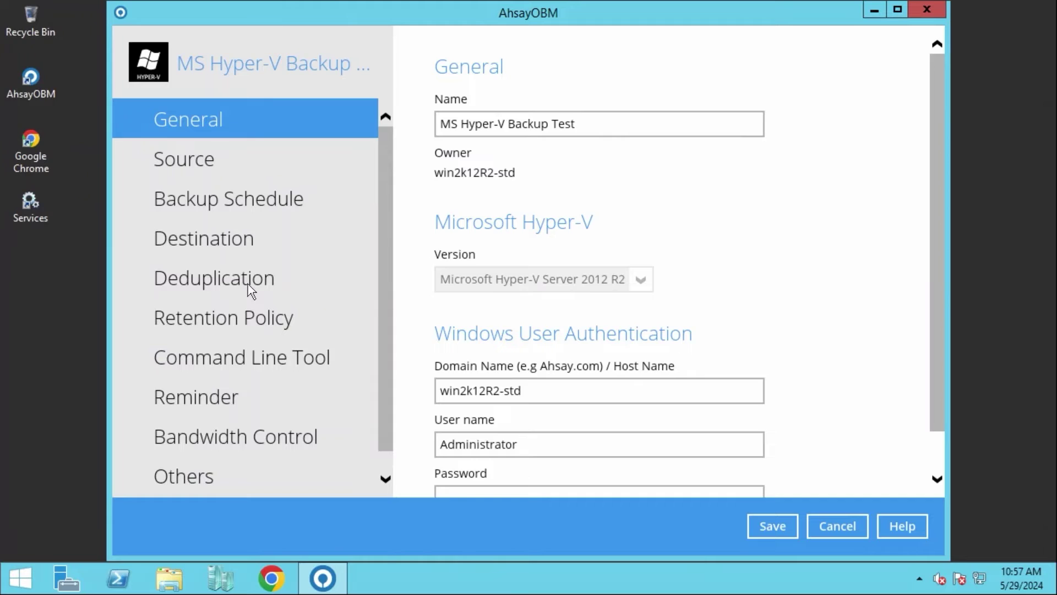
click(250, 290)
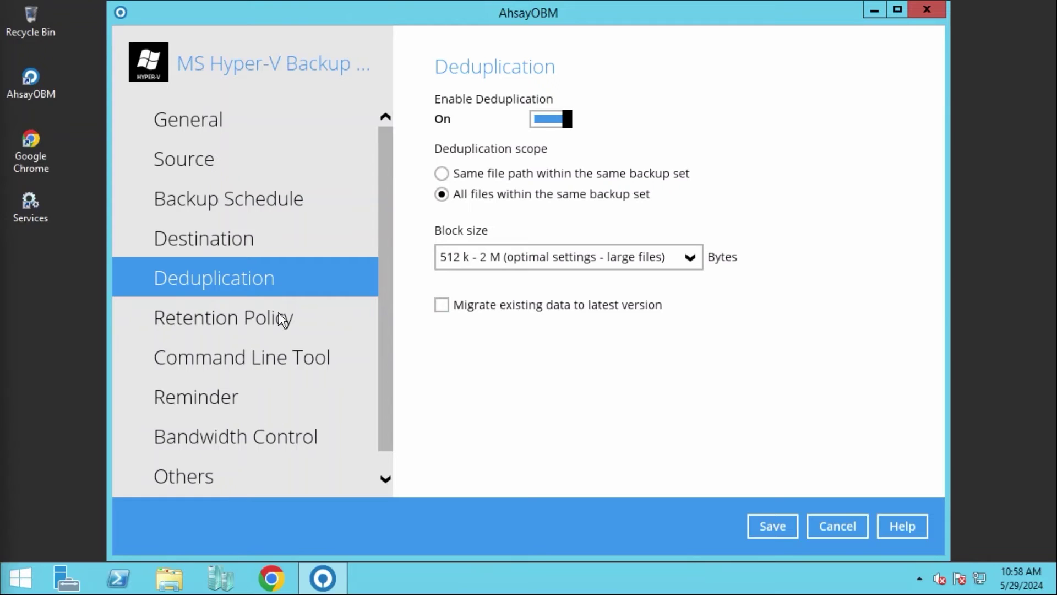
click(281, 319)
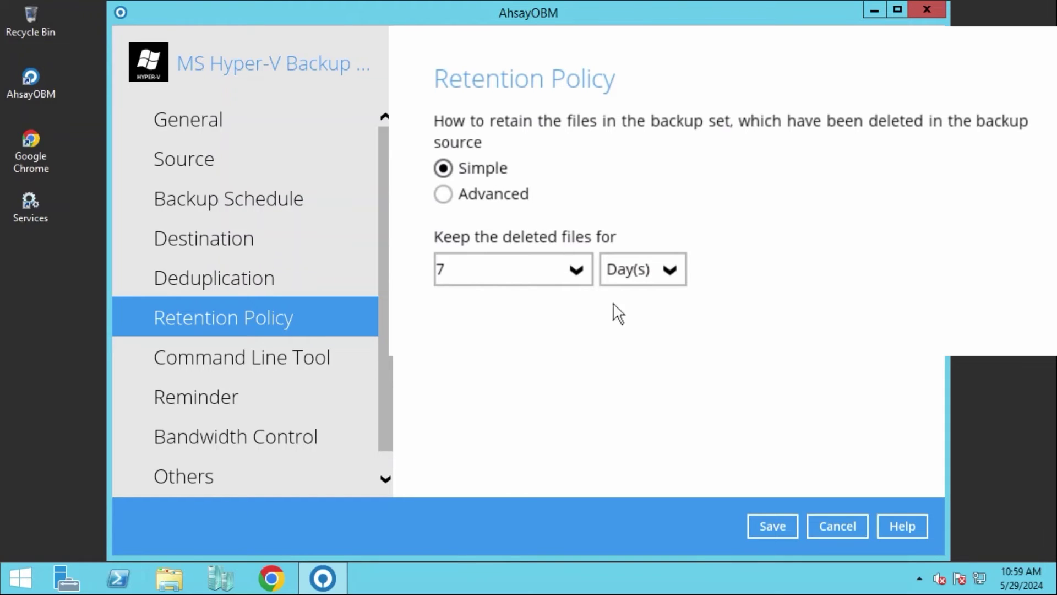
click(669, 271)
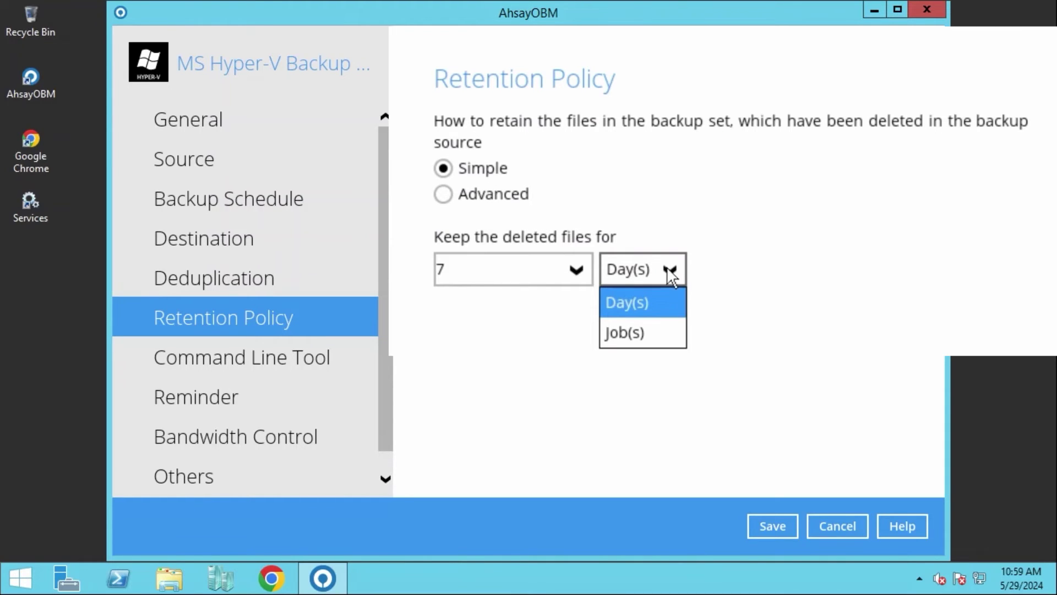
click(783, 272)
click(495, 208)
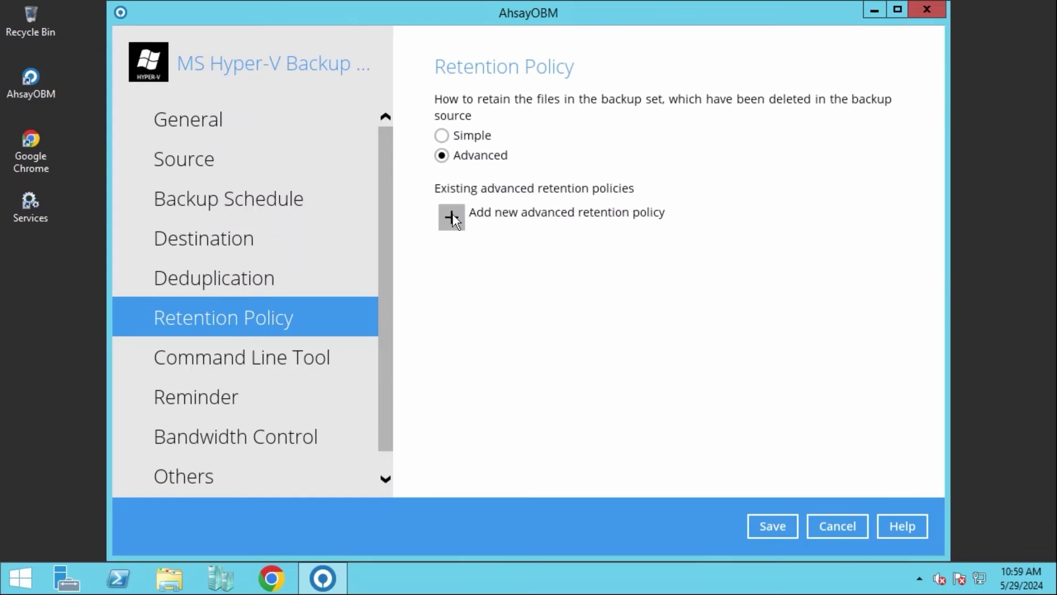
click(451, 224)
click(313, 227)
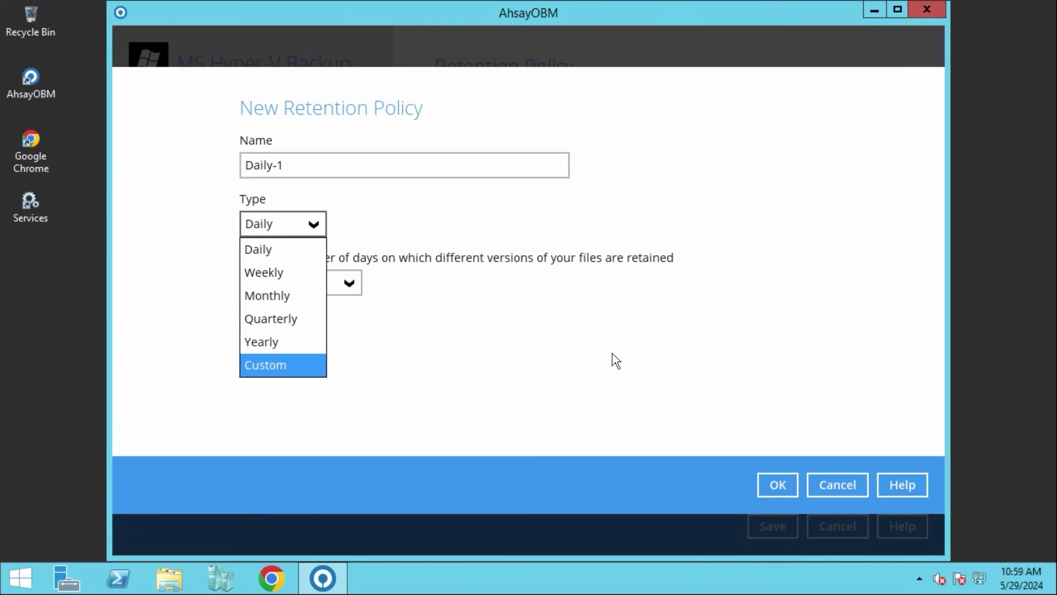
click(825, 486)
click(825, 487)
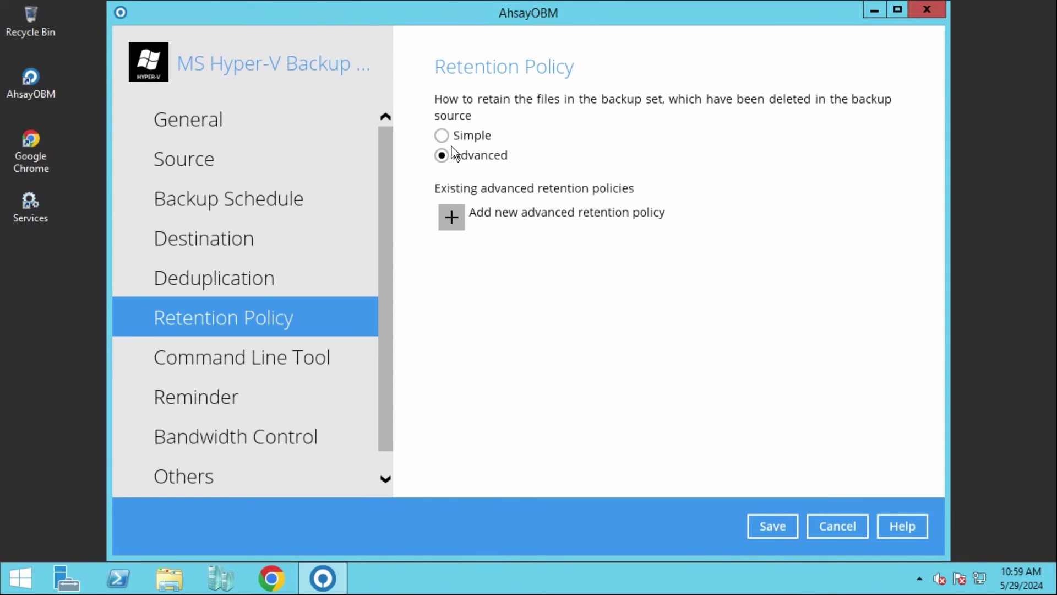
click(472, 139)
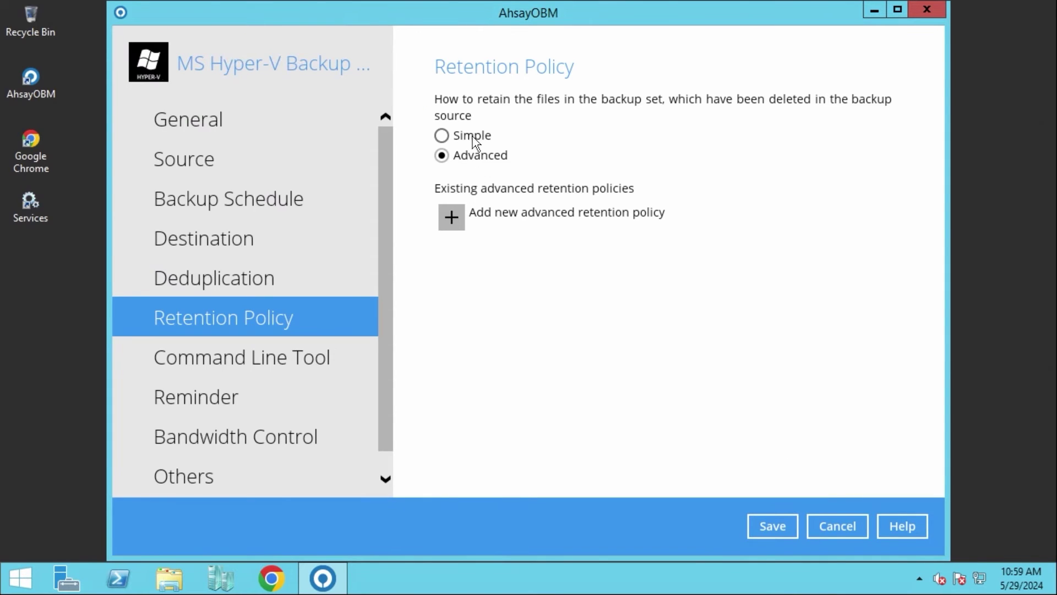
In Others, keep local compression at Fast with optimization.
click(192, 476)
scroll(840, 324, down, 1)
scroll(841, 325, down, 1)
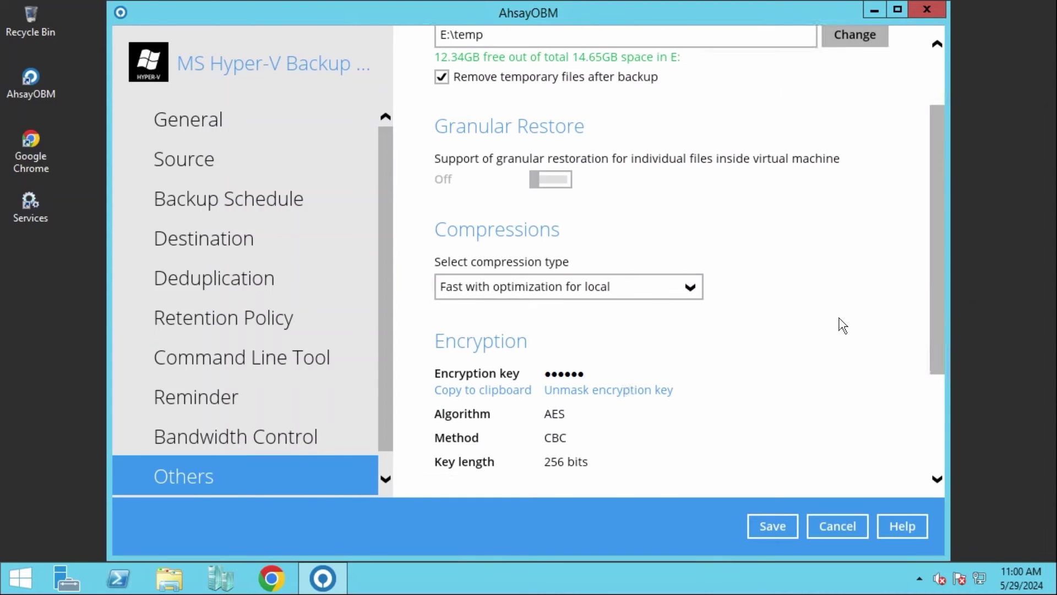
click(698, 292)
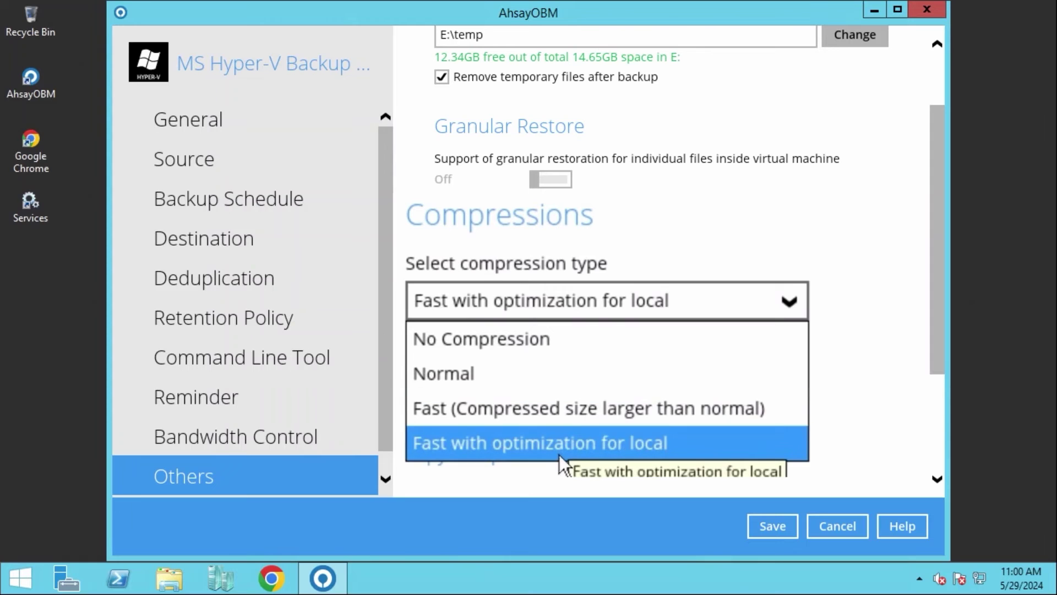
click(545, 406)
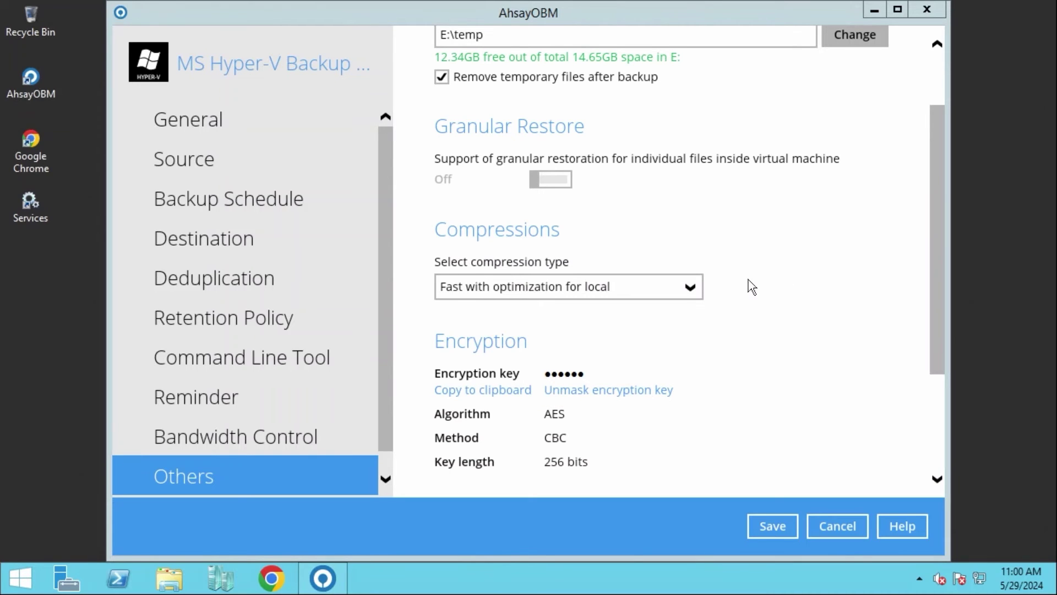
Save the backup set settings and go to the Backup screen.
scroll(909, 330, down, 3)
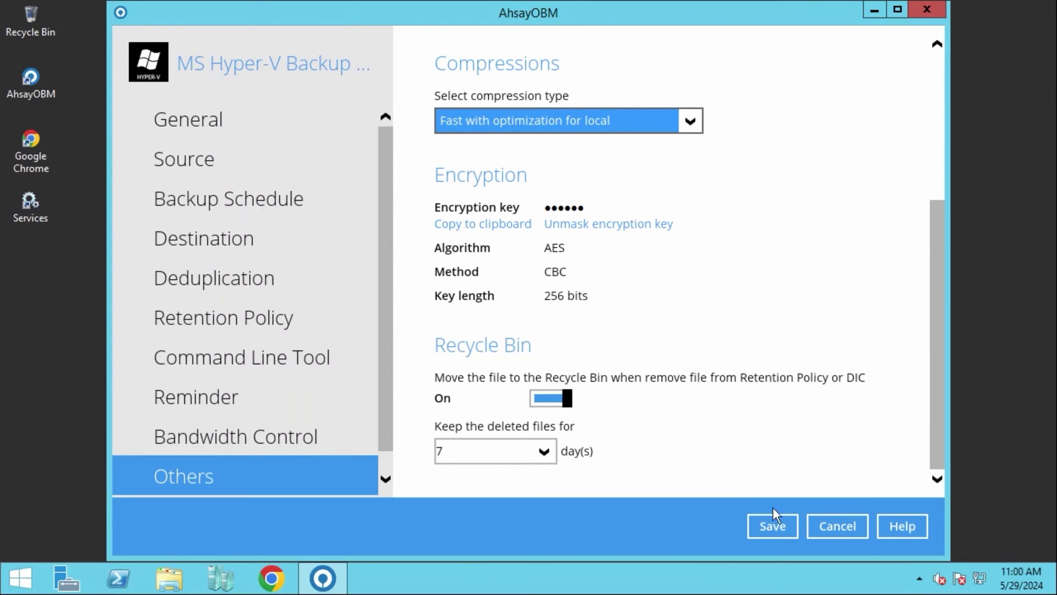
click(770, 526)
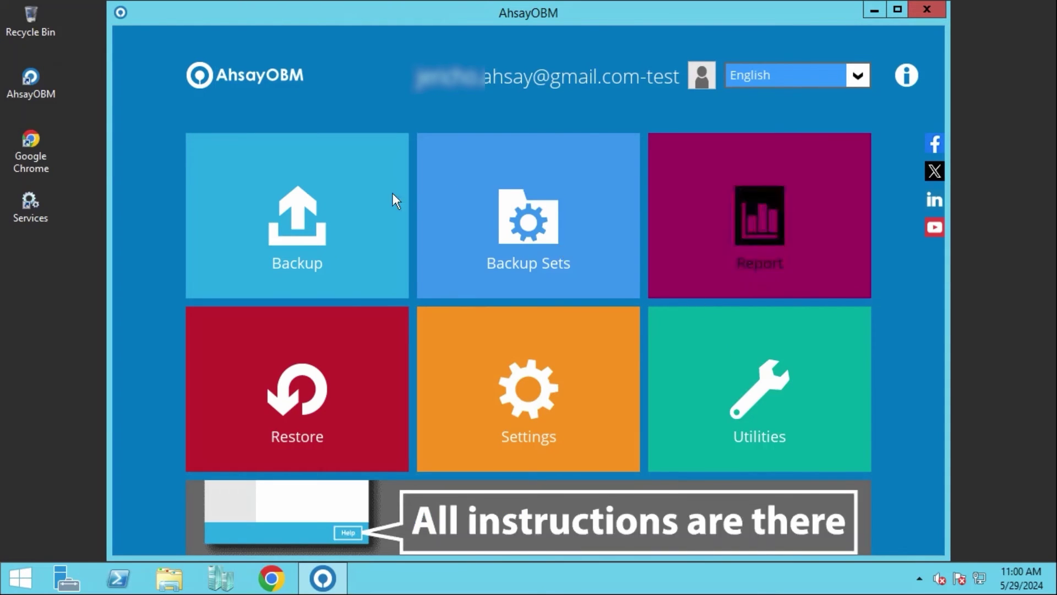
click(214, 198)
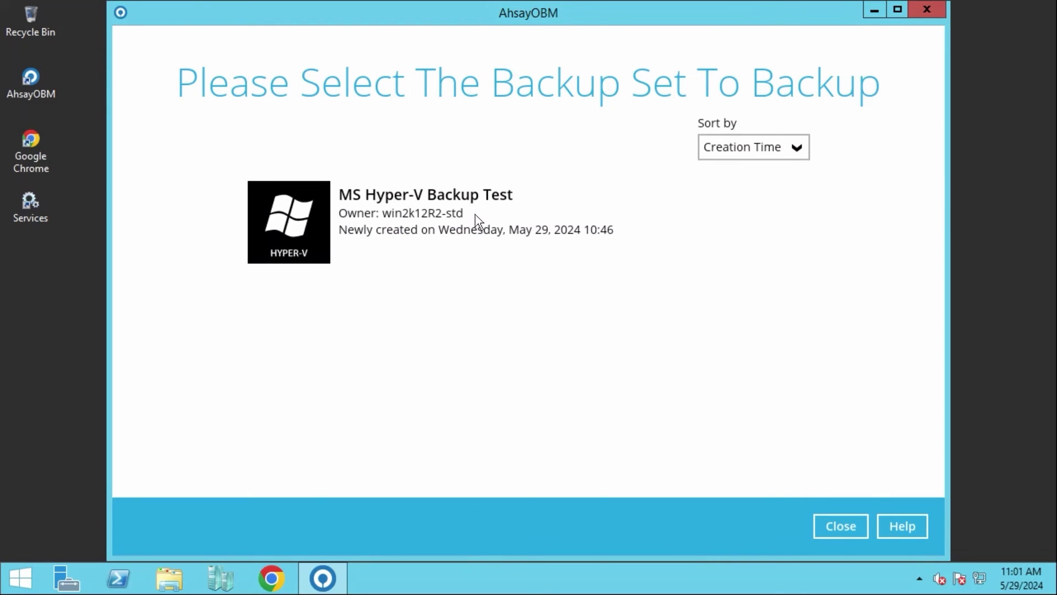
Start a Full backup of MS Hyper-V Backup Test to Ahsay Drive.
click(320, 238)
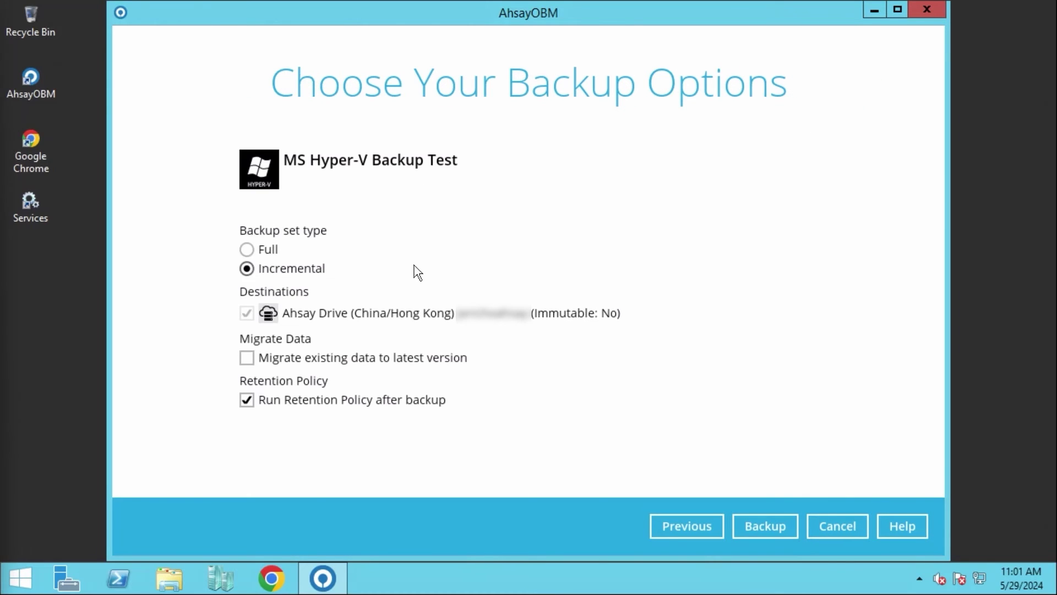
click(270, 252)
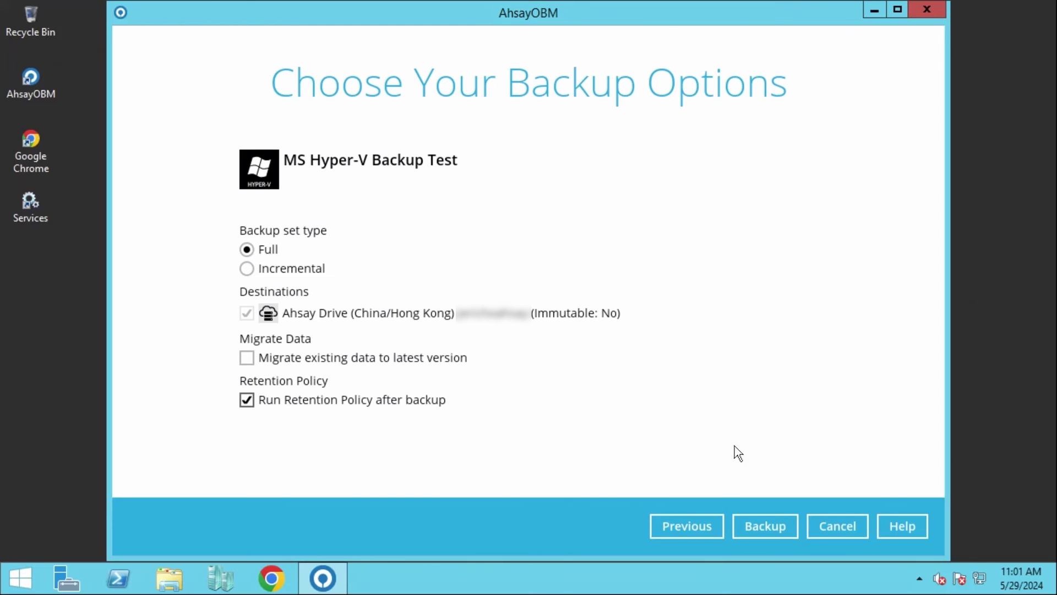
click(766, 525)
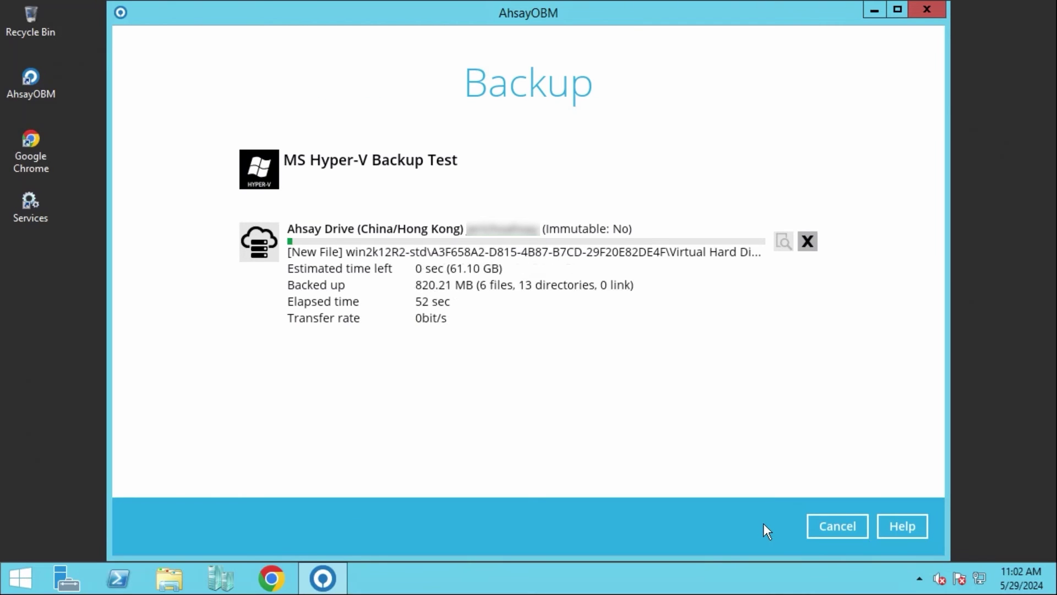